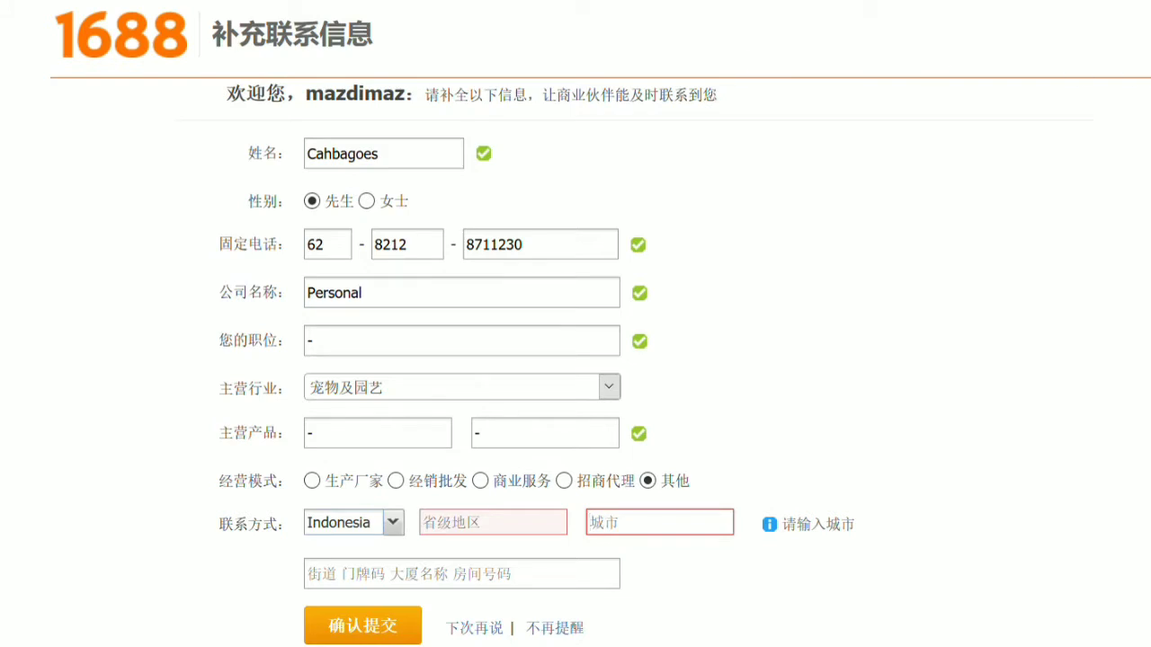
Step: Scroll down the contact form to reach the address rows
scroll(576, 324, down, 1)
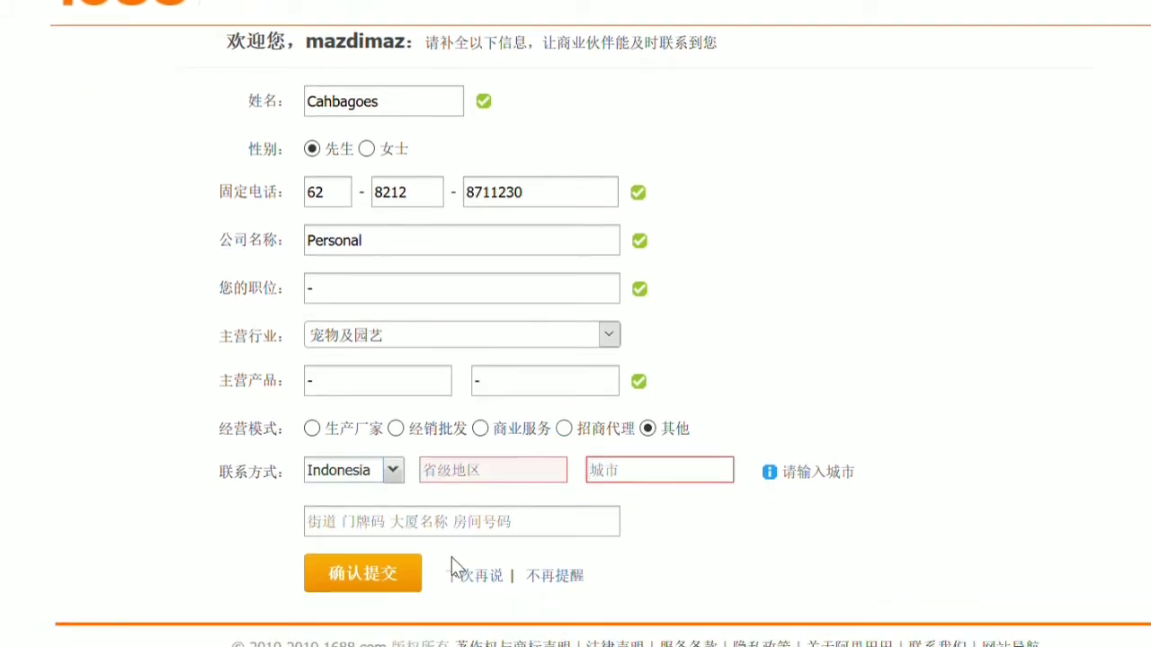
Step: Enter the detailed street address in the address line, then return to the province box
click(494, 483)
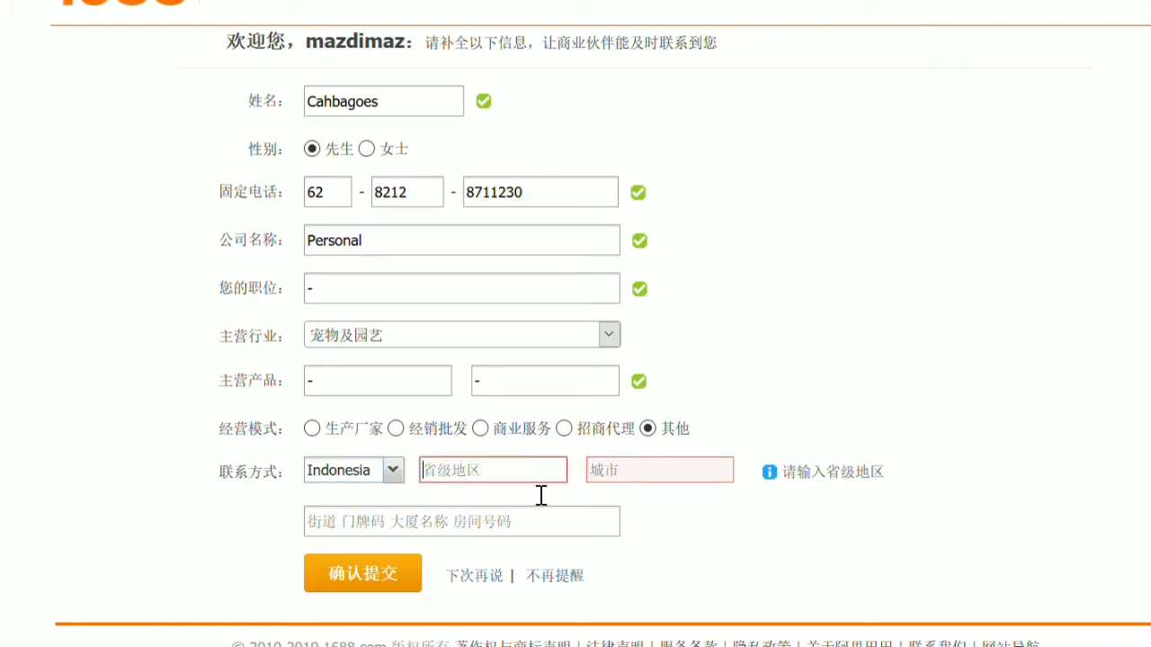
click(525, 541)
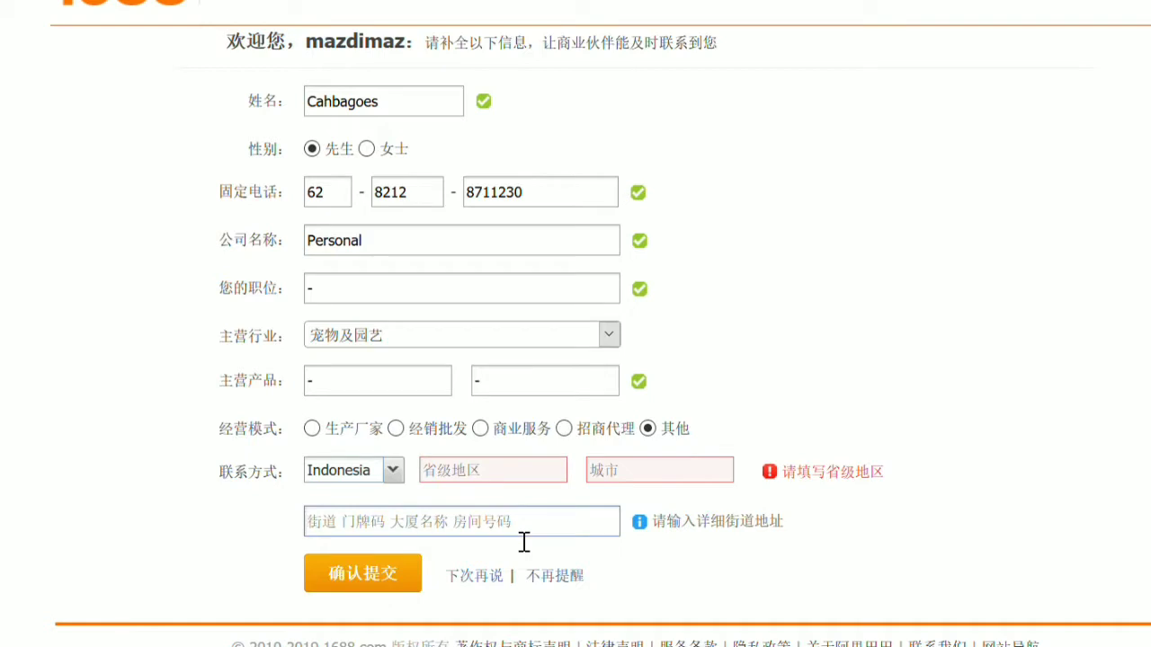
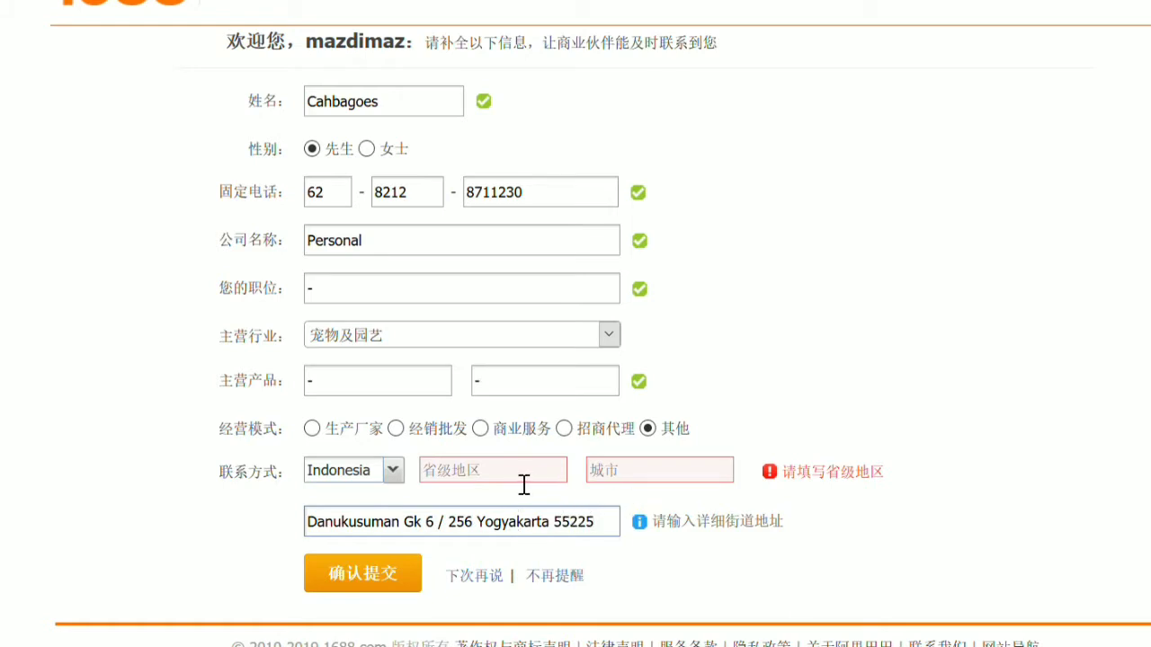
click(523, 482)
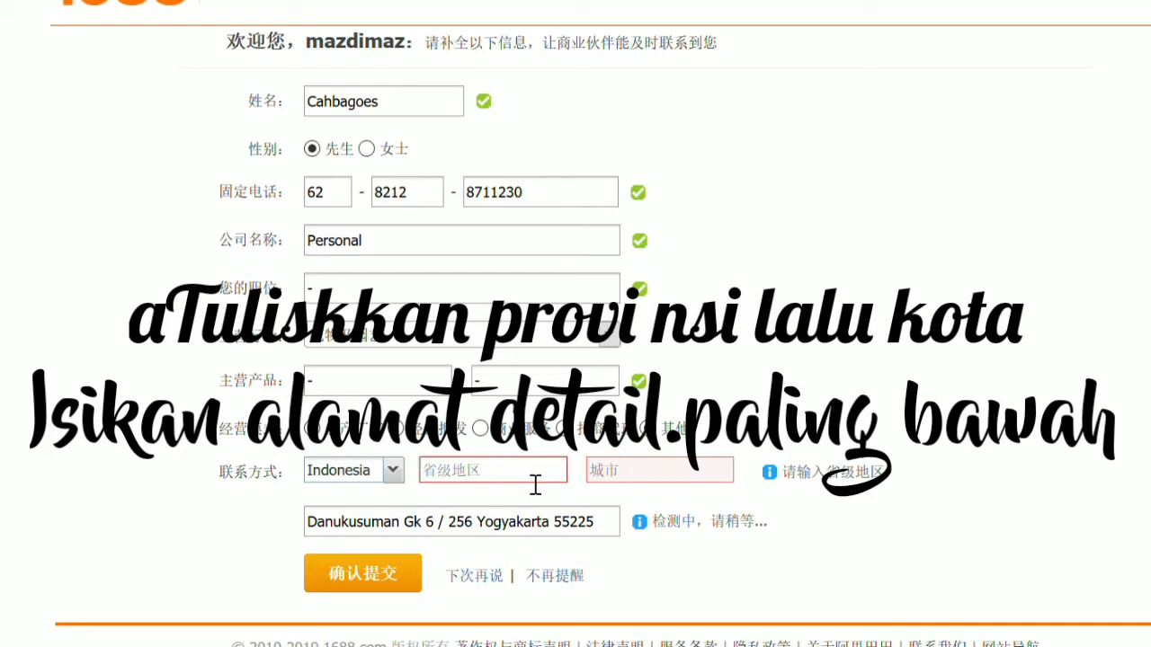
Step: Replace the province entry with Yogyakarta
text(Provinsi D I Y)
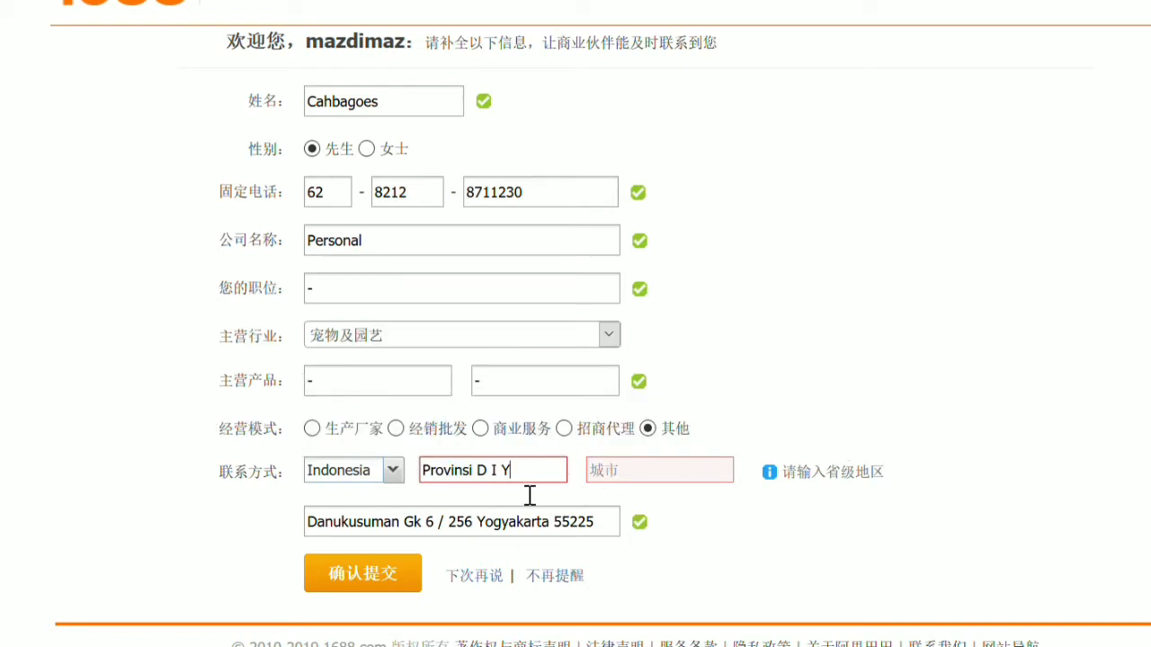
key(BackSpace)
key(BackSpace)
key(BackSpace)
key(BackSpace)
key(BackSpace)
key(BackSpace)
key(BackSpace)
key(BackSpace)
key(BackSpace)
key(BackSpace)
key(BackSpace)
key(BackSpace)
key(BackSpace)
key(BackSpace)
text(Yo)
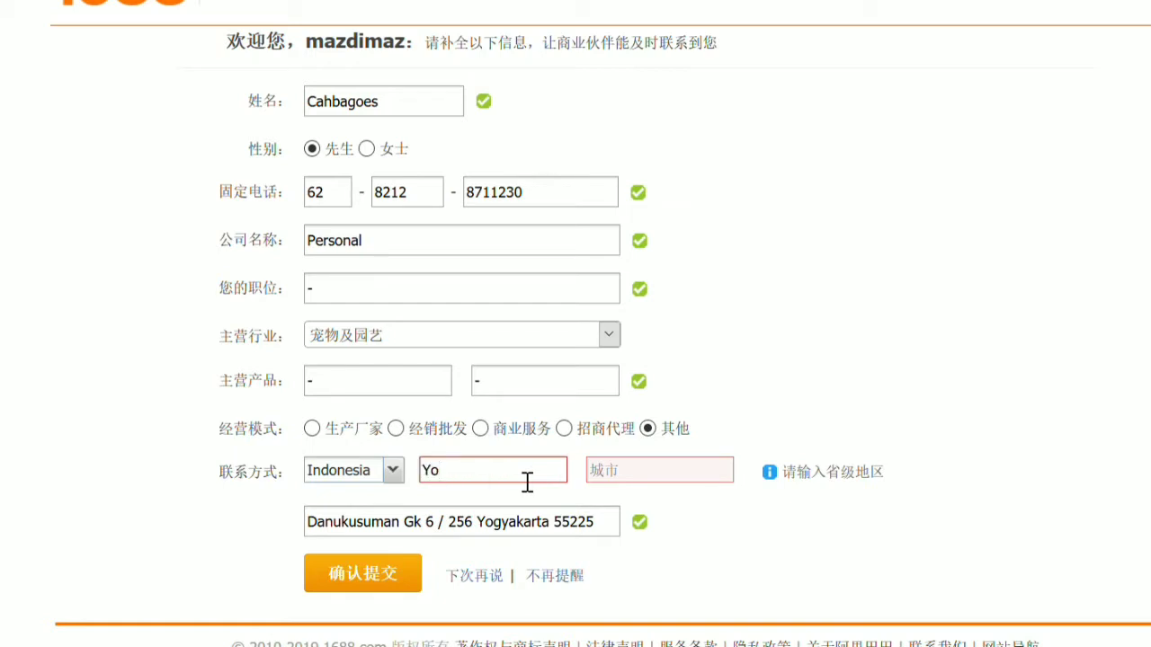
text(gyakarta)
Step: Fill the city entry with the neighbourhood RT/RW number
click(629, 479)
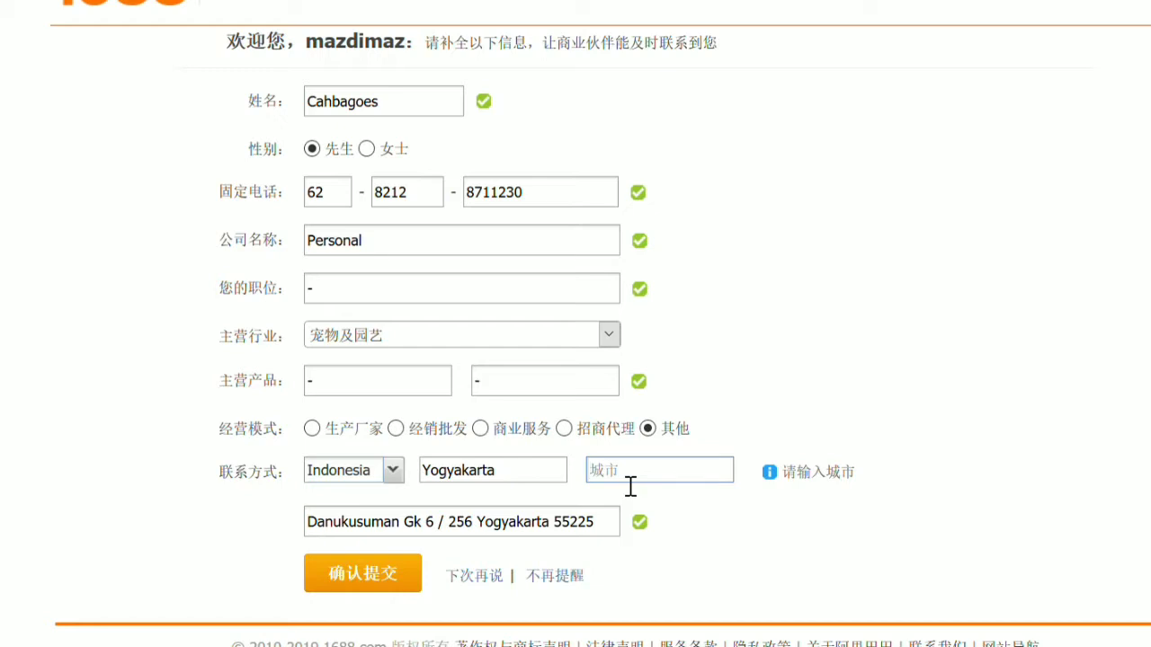
text(Danukusu)
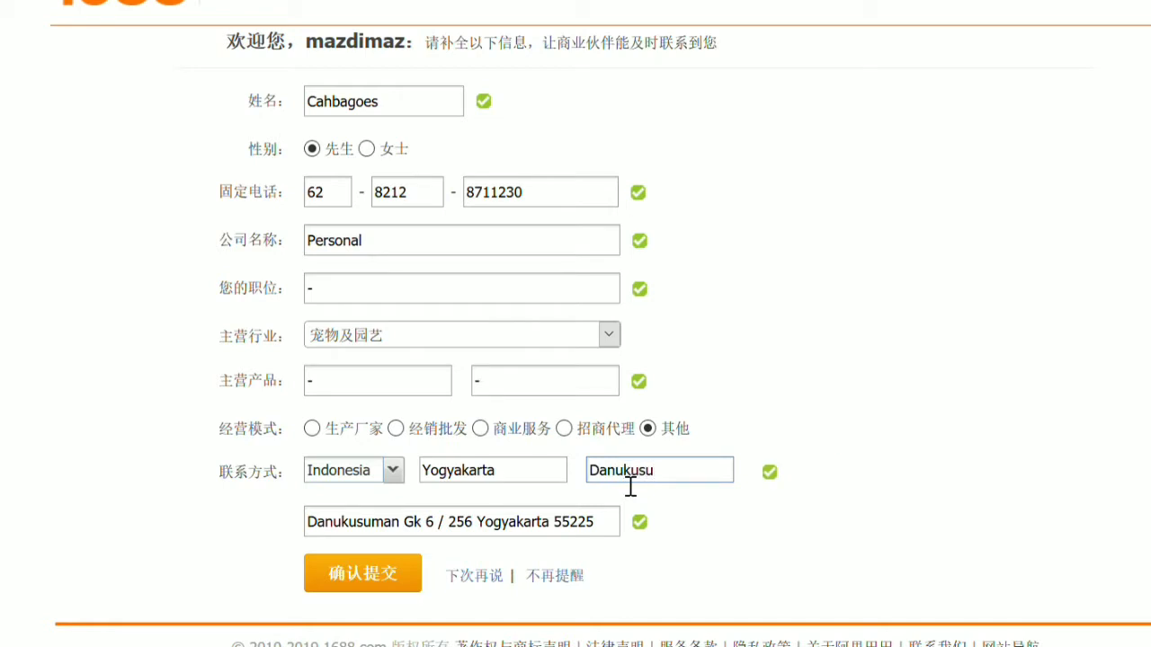
key(BackSpace)
key(BackSpace)
key(BackSpace)
key(BackSpace)
key(BackSpace)
key(BackSpace)
key(BackSpace)
key(BackSpace)
text(RT/RW 23/06)
click(492, 537)
text(RT)
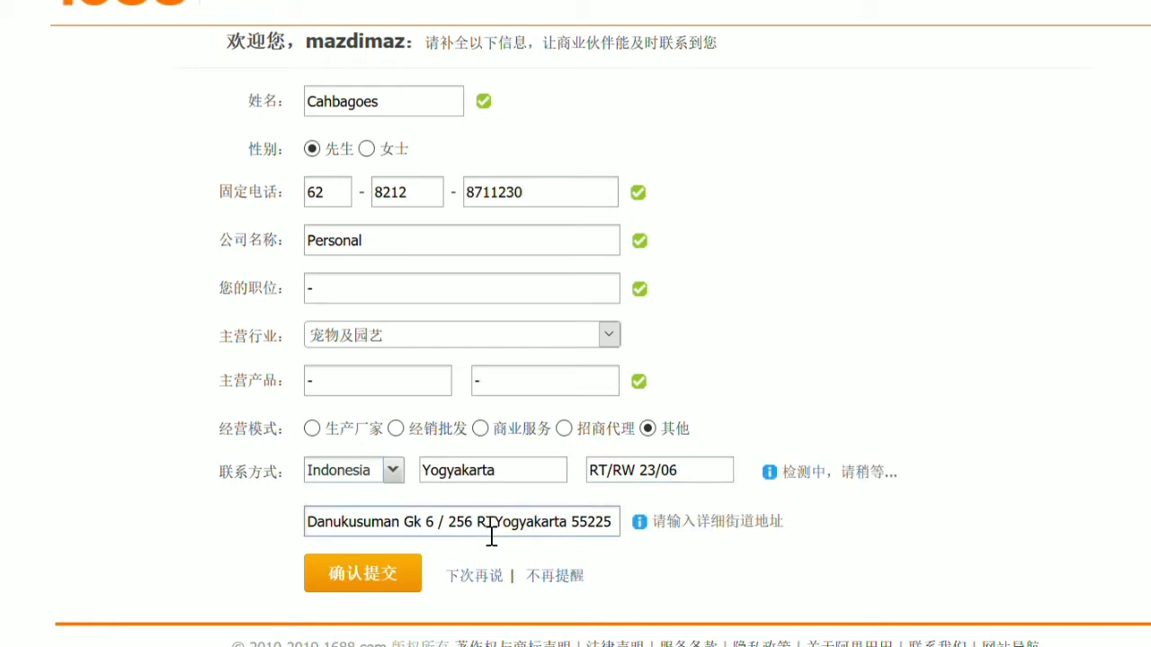
text(/)
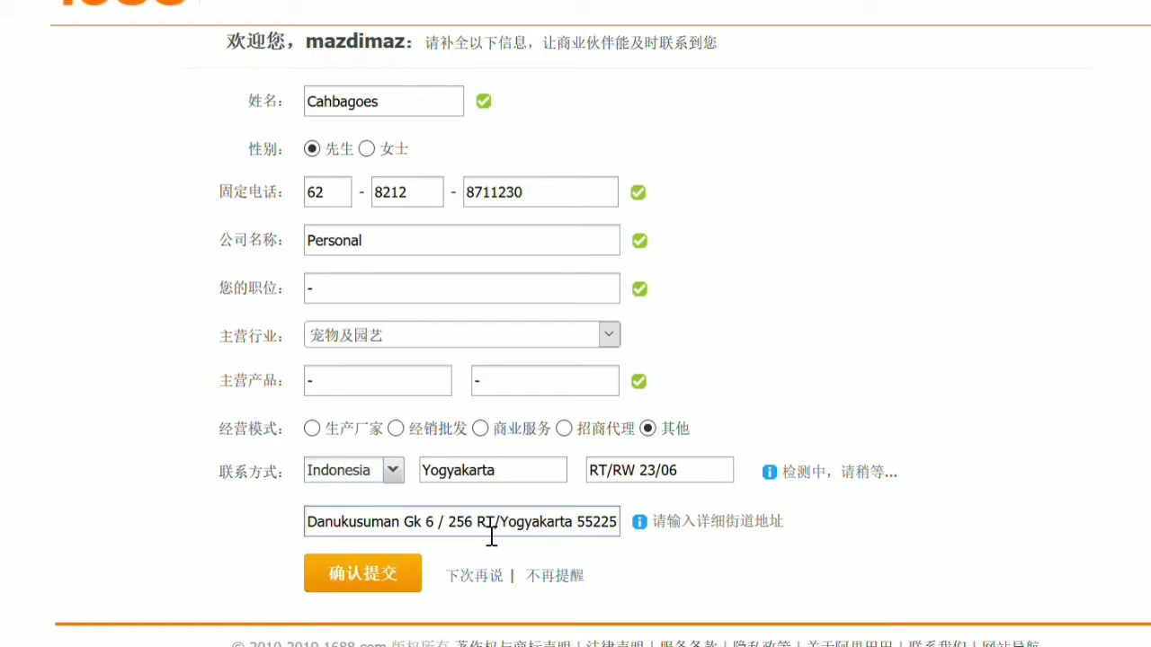
text(RW)
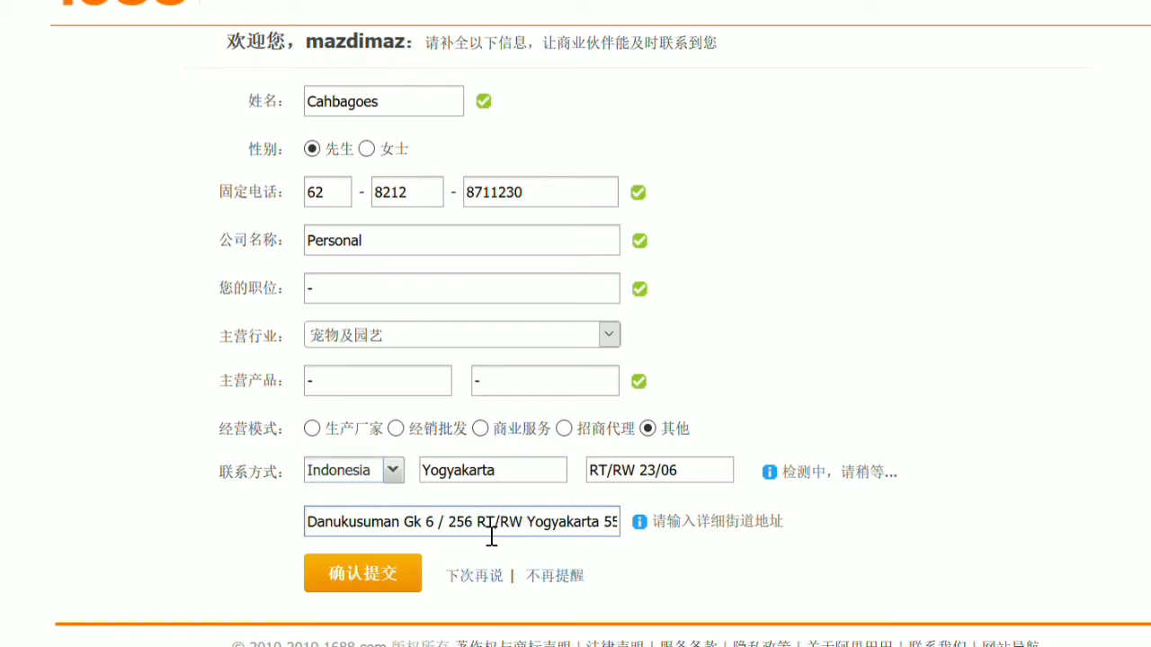
text( 23/0)
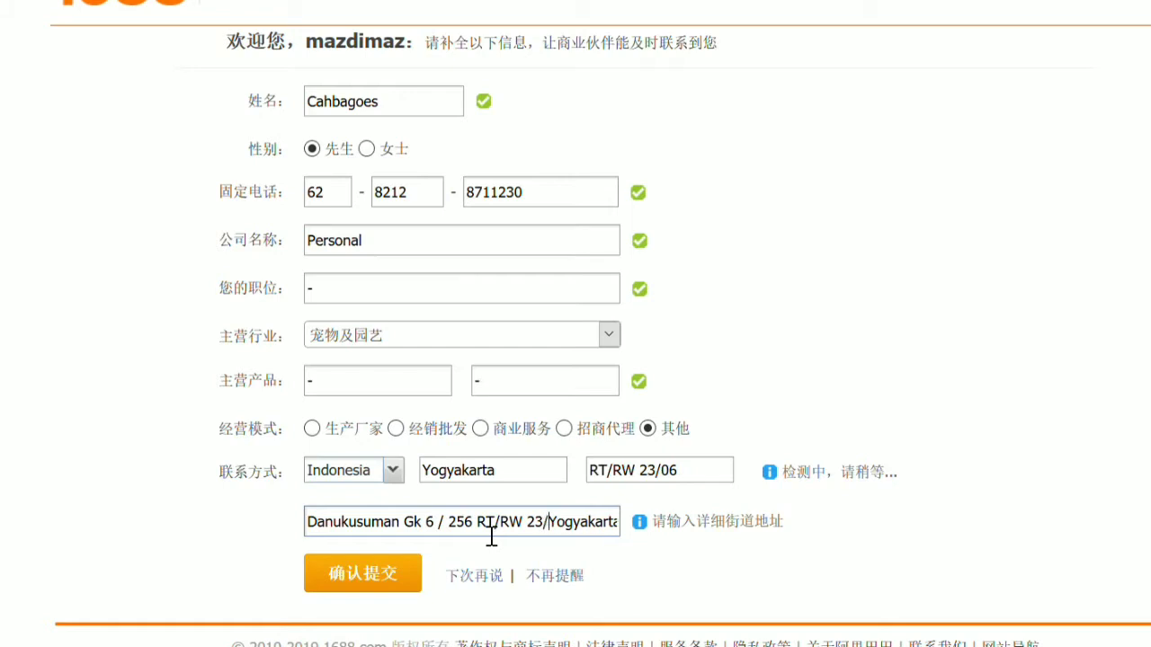
text(6)
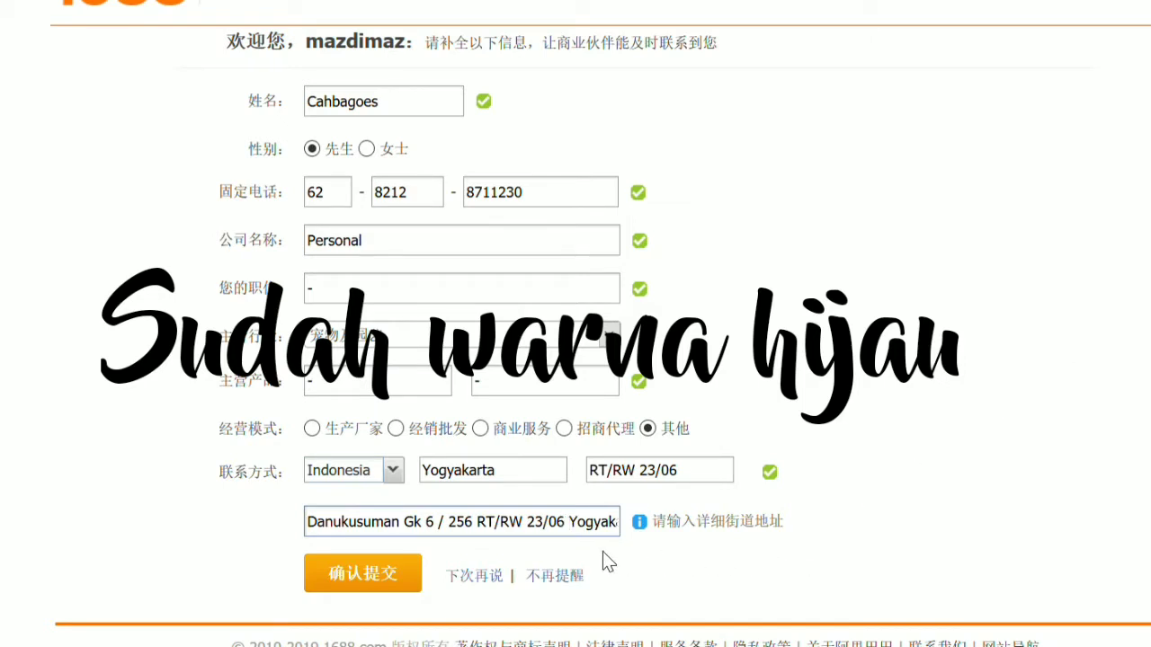
click(190, 547)
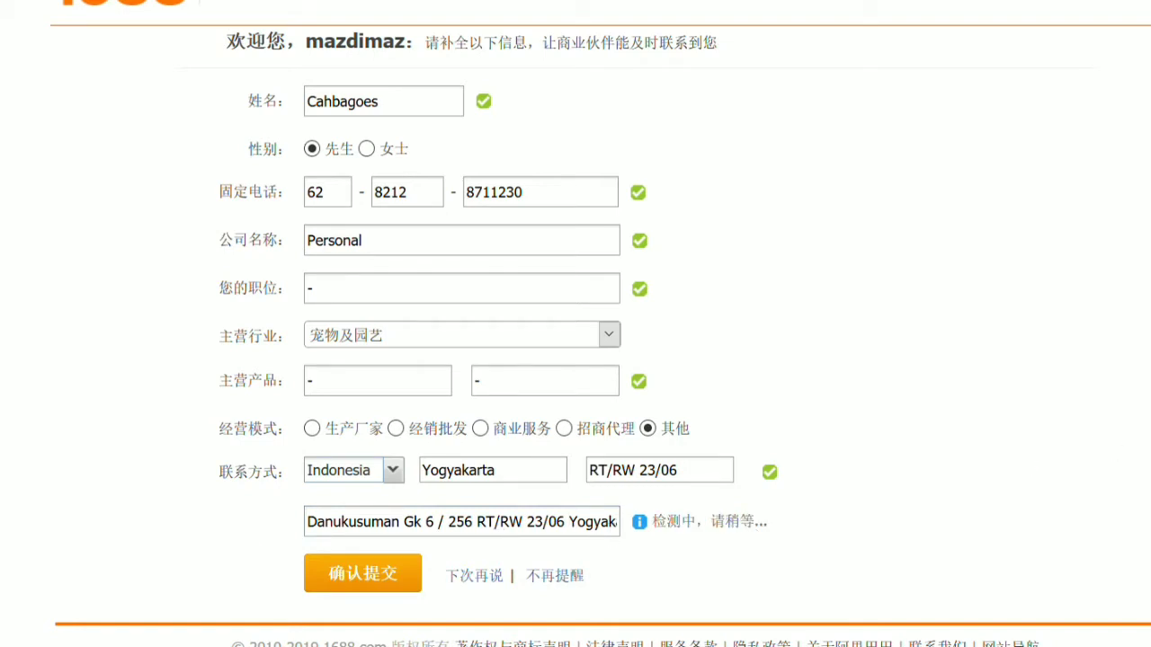
scroll(576, 323, down, 1)
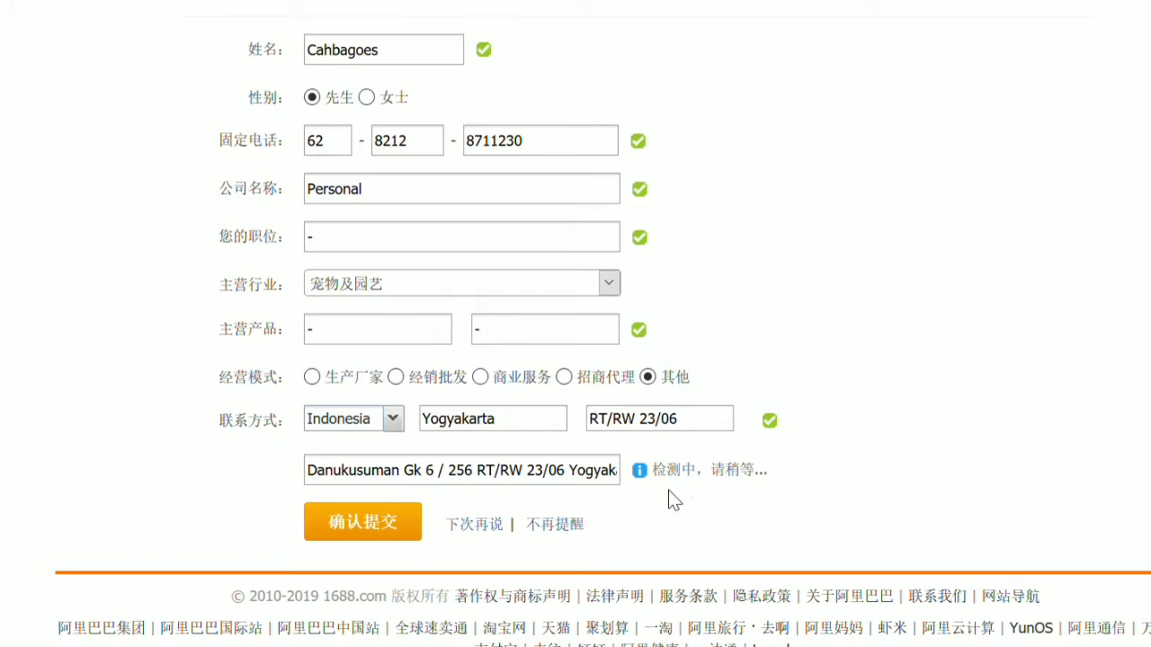
click(585, 483)
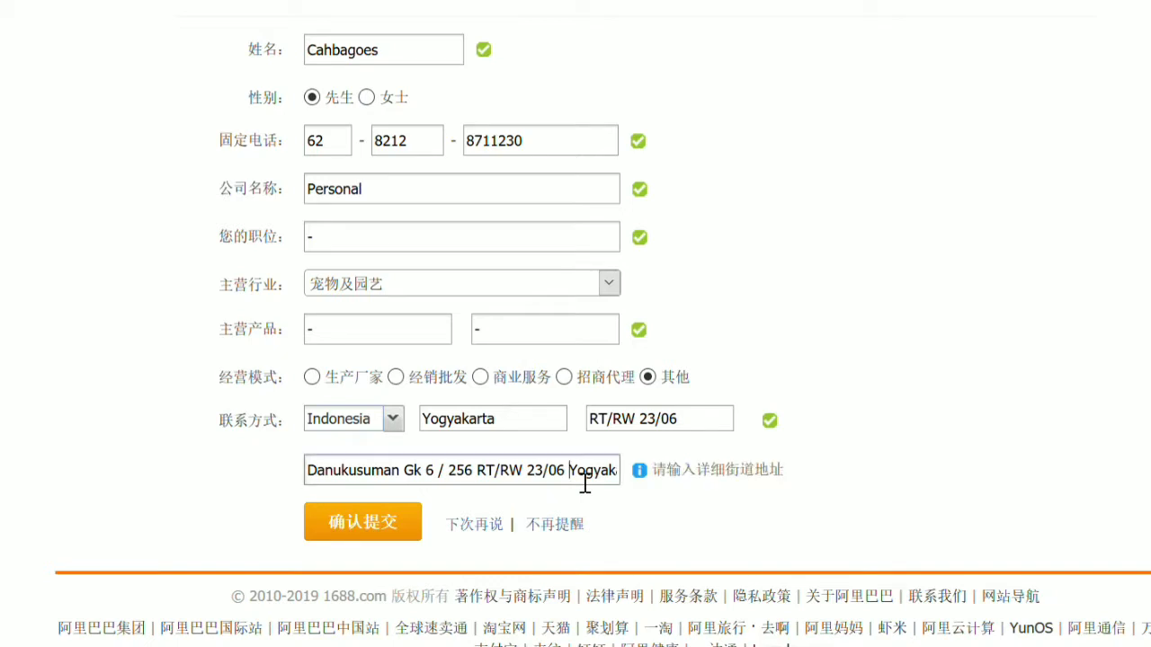
click(680, 539)
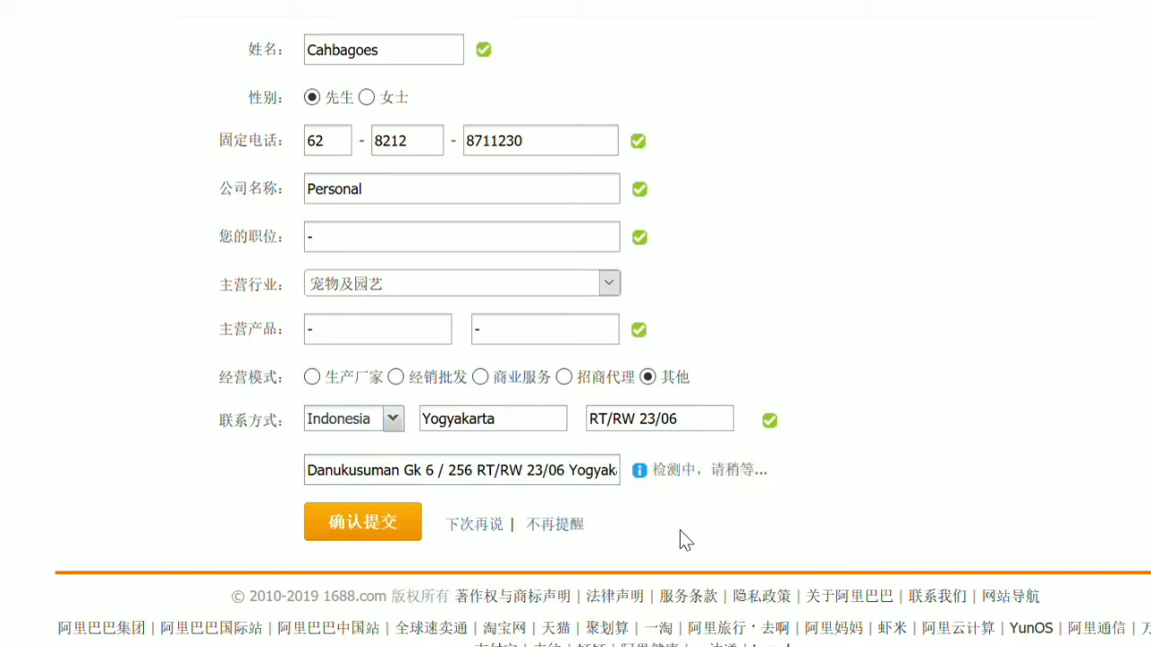
click(583, 483)
key(BackSpace)
key(BackSpace)
key(BackSpace)
key(BackSpace)
key(BackSpace)
key(BackSpace)
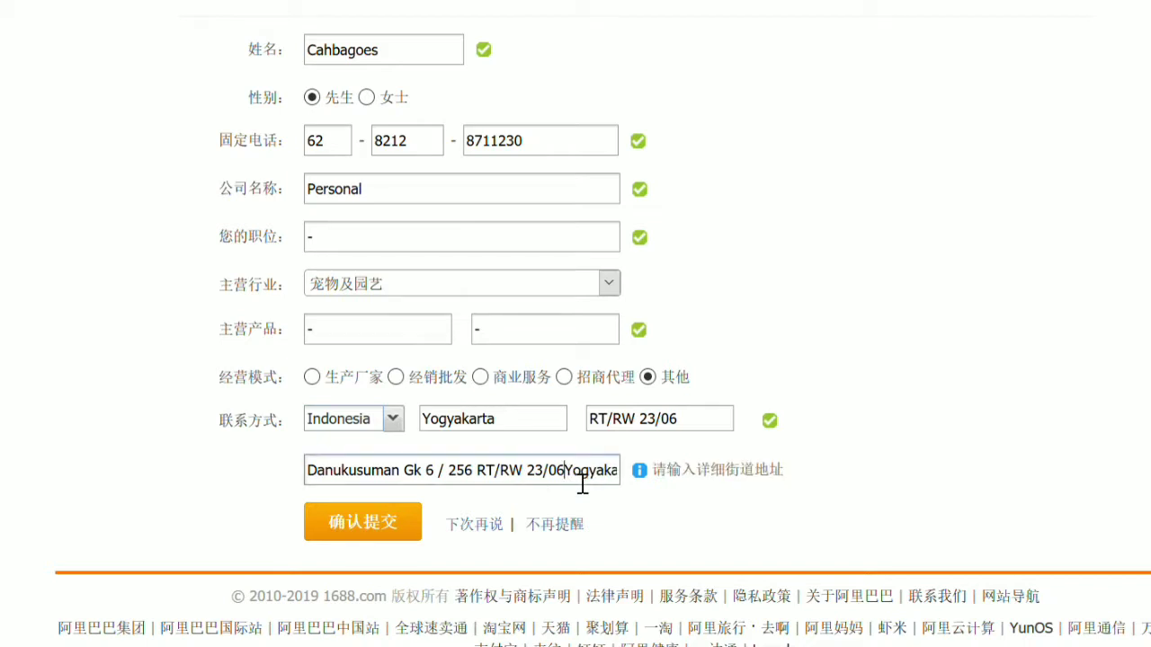
key(BackSpace)
key(BackSpace)
key(BackSpace)
key(BackSpace)
key(BackSpace)
key(BackSpace)
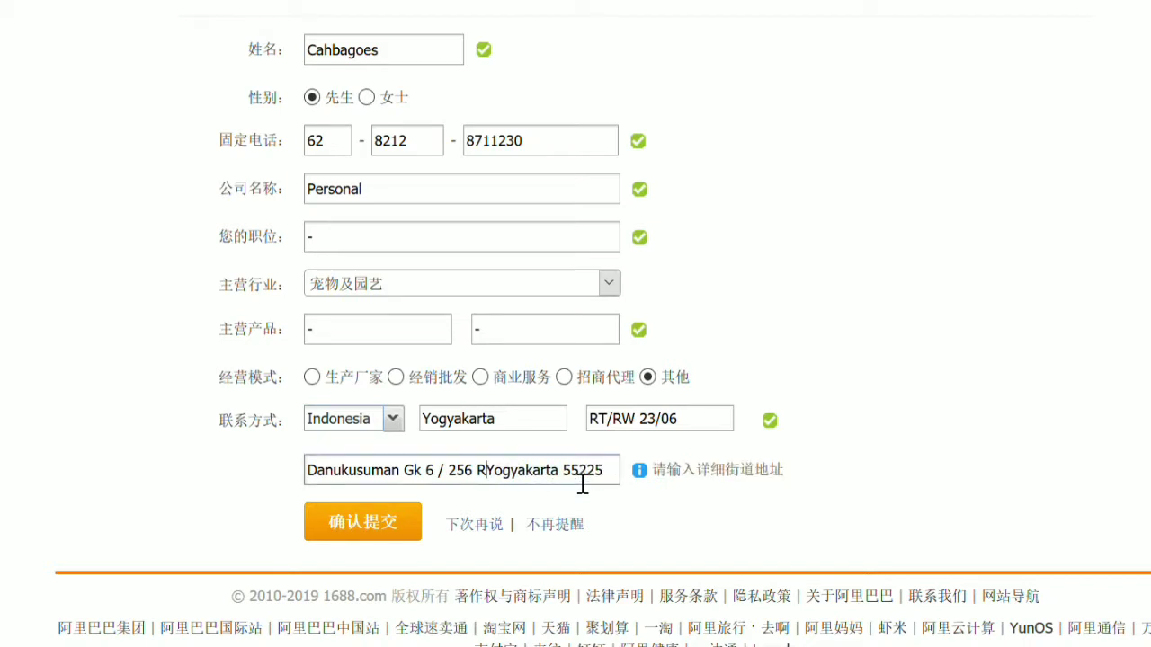
click(697, 519)
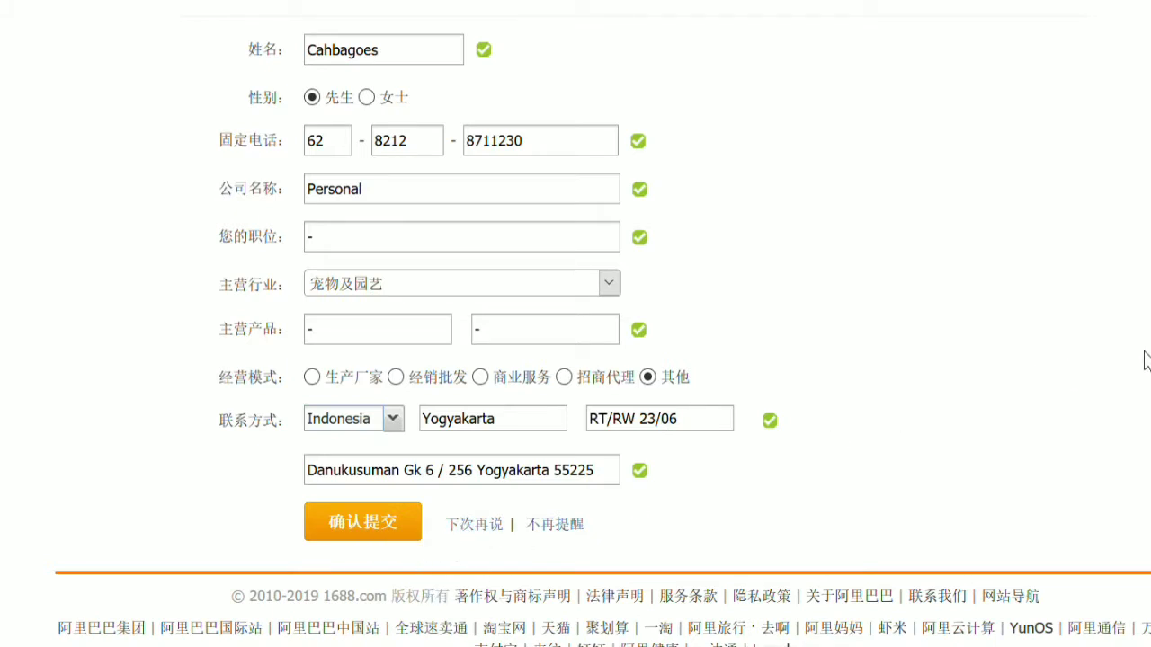
Step: Scroll through the completed 补充联系信息 form to confirm every field shows a green check
scroll(602, 329, down, 1)
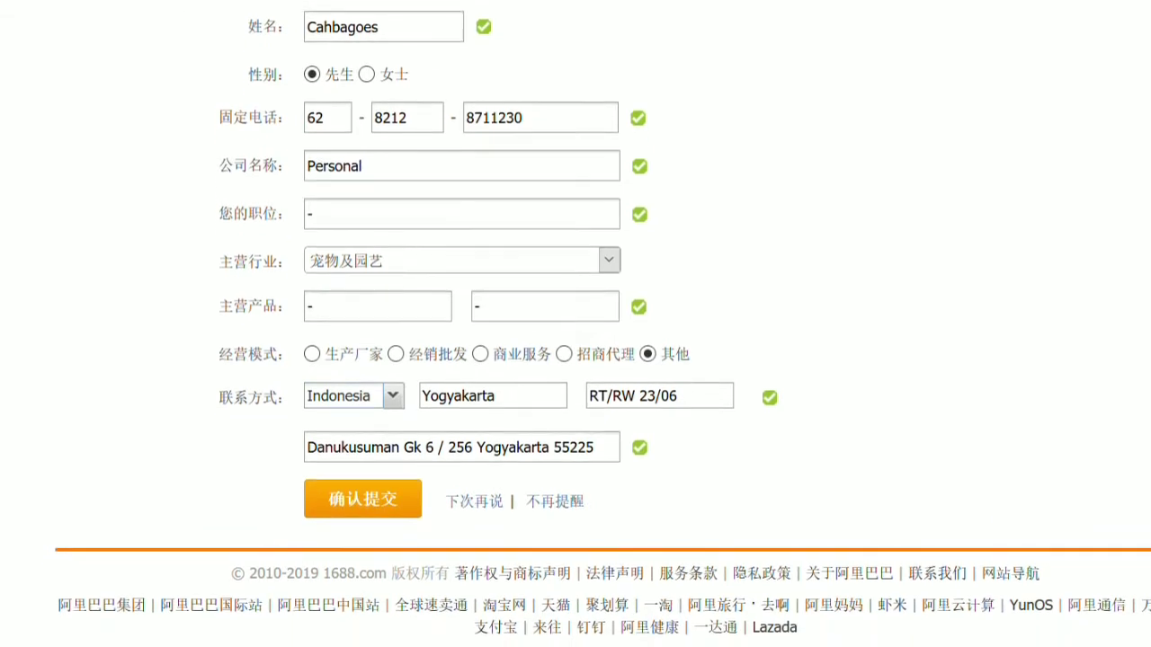
scroll(602, 329, up, 1)
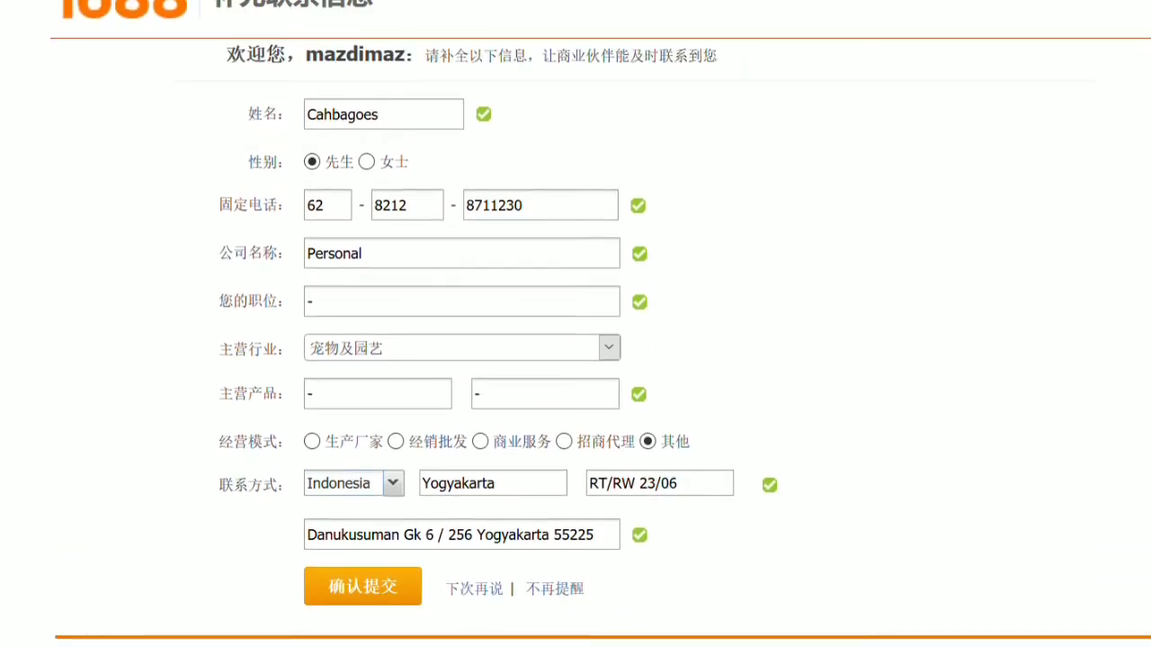
Step: Submit the completed contact information with 确认提交
click(379, 595)
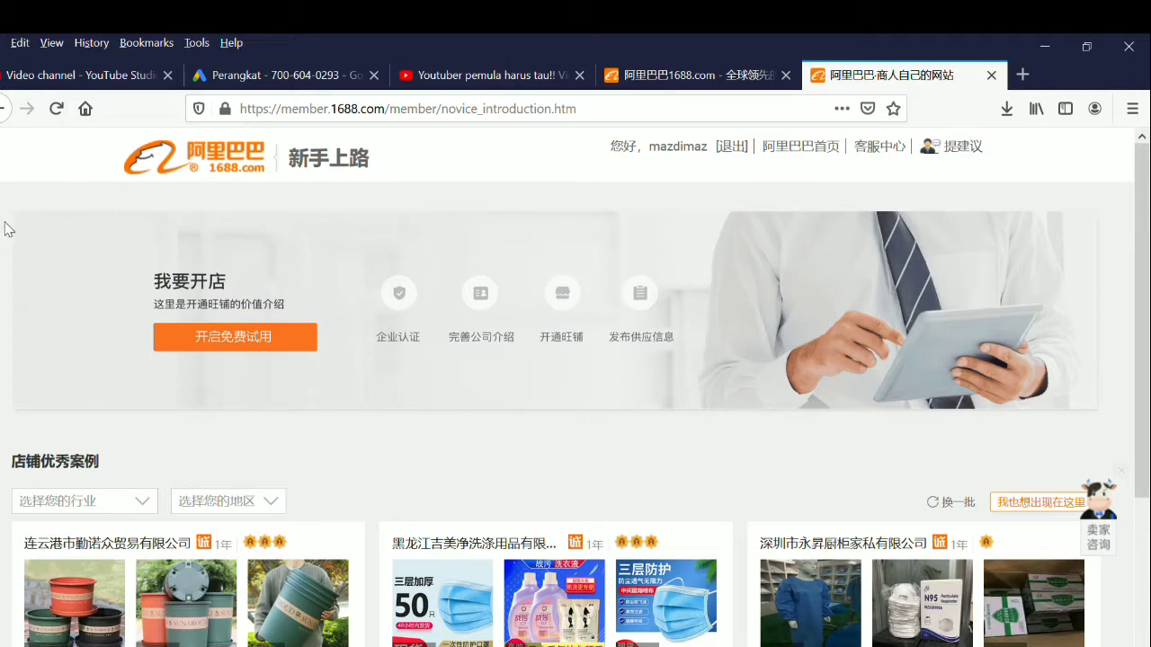
Step: Go to the 1688 homepage, dismiss the login notice, and briefly view the 会员中心 member centre
click(232, 159)
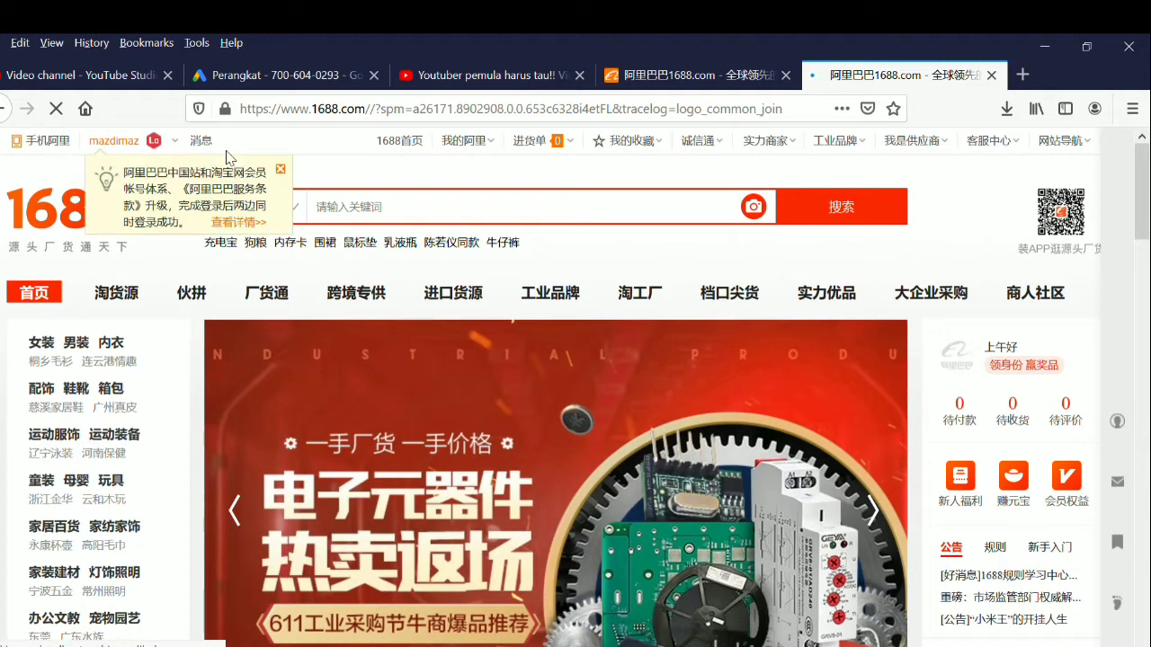
click(281, 170)
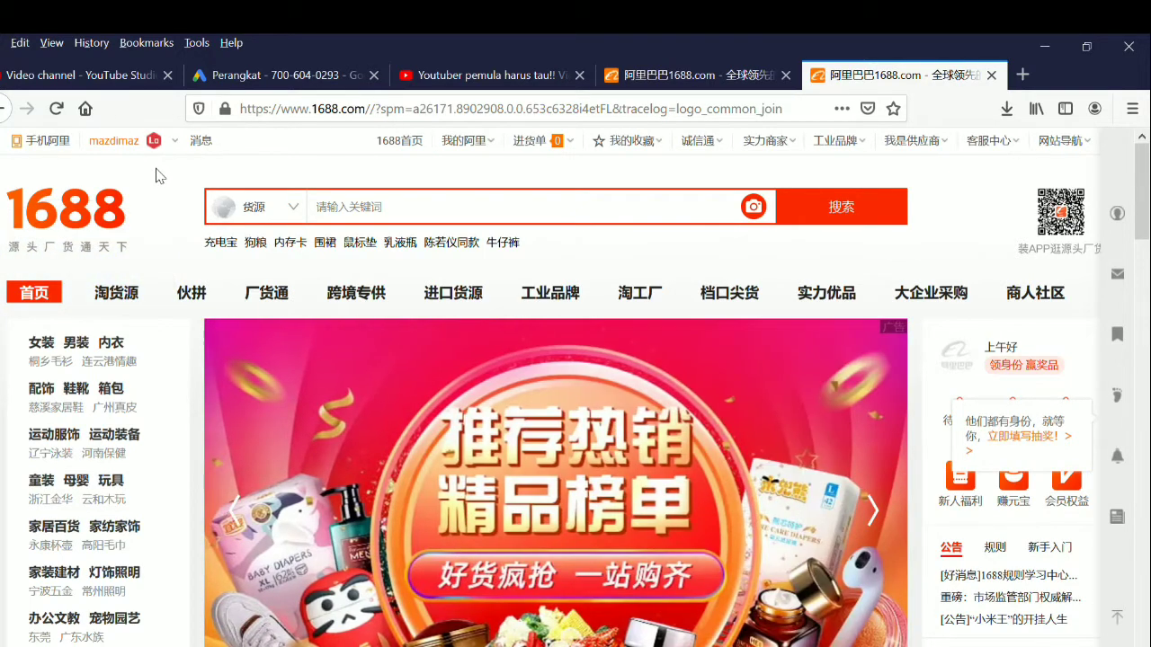
mouse_move(172, 149)
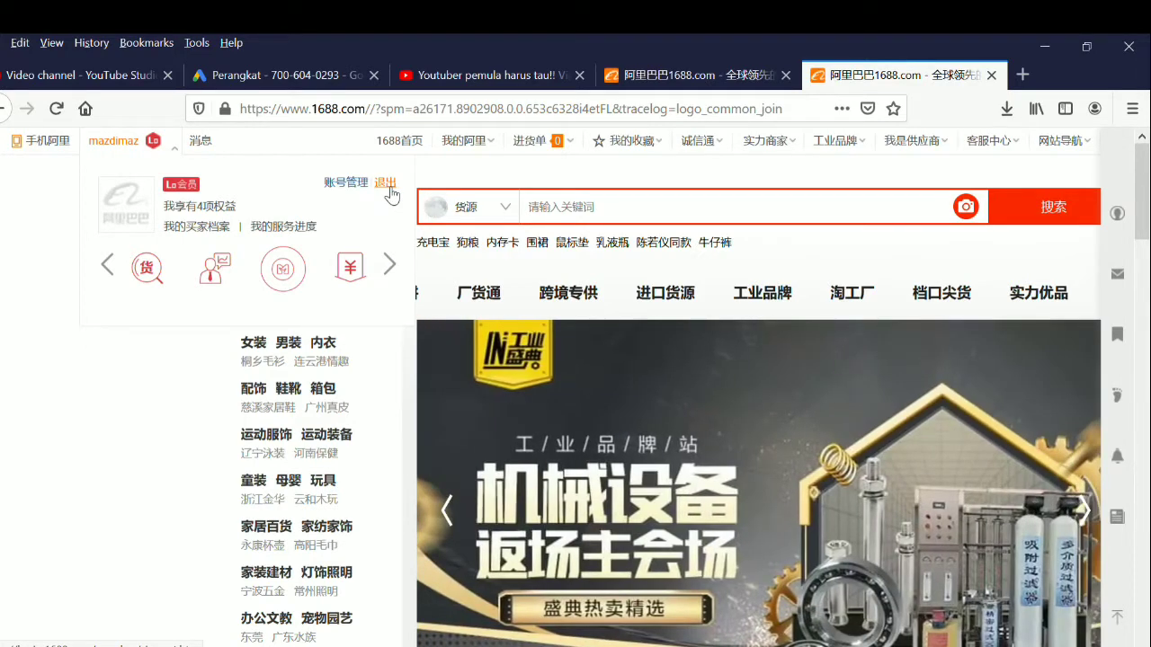
click(180, 158)
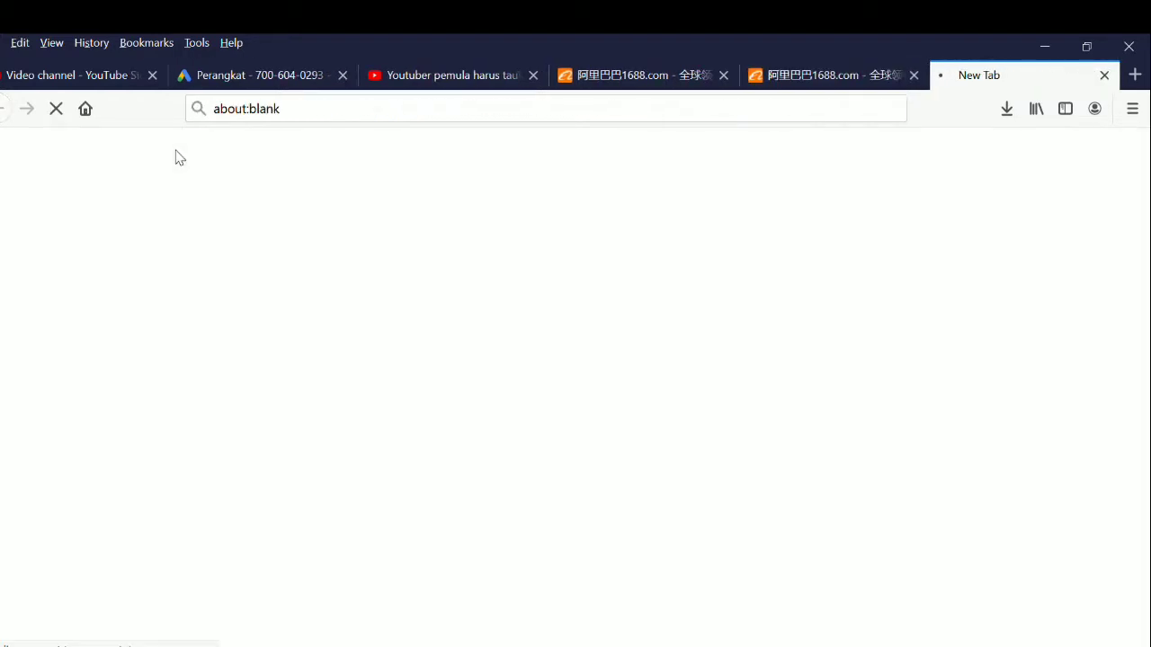
click(1104, 76)
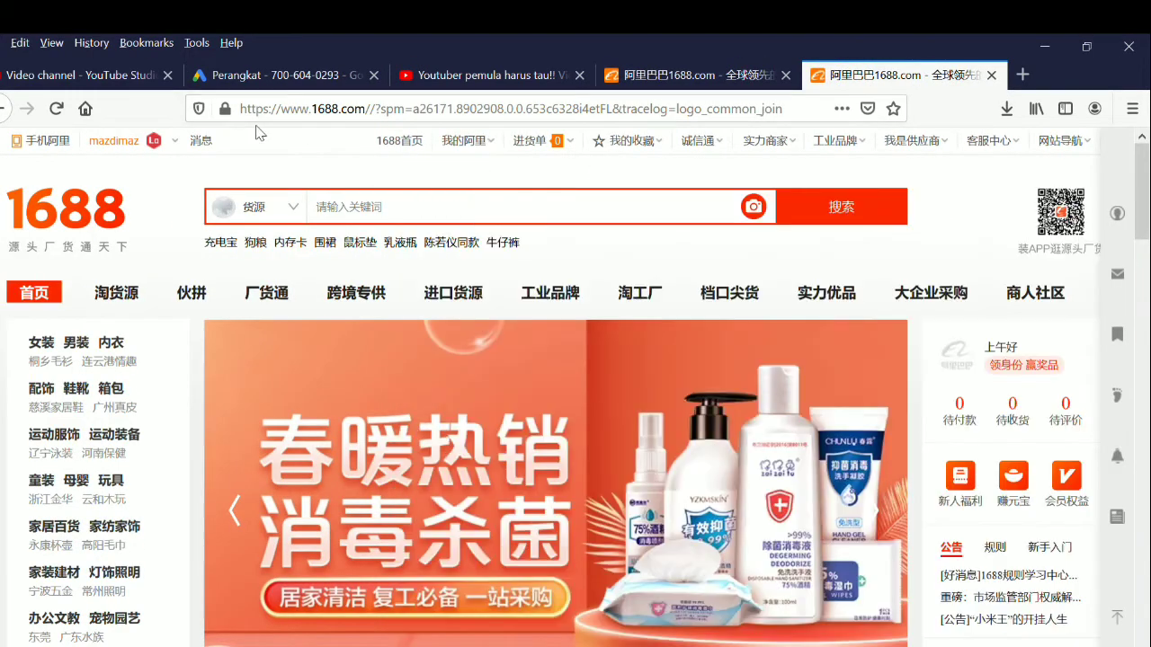
mouse_move(178, 147)
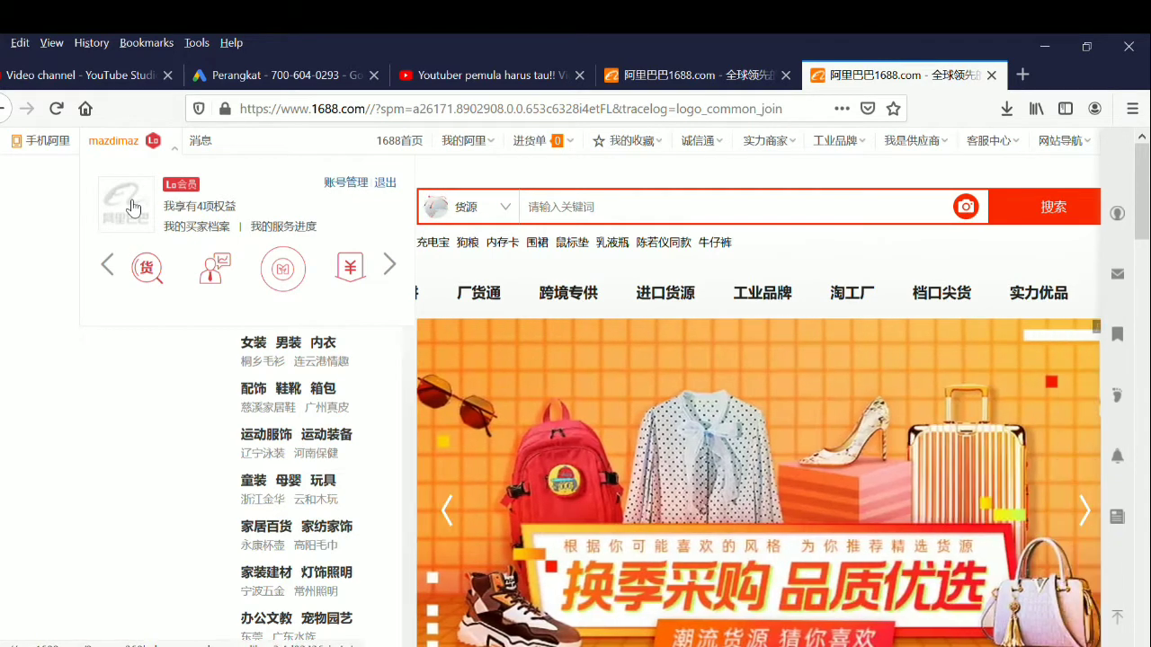
Step: Open the personal profile in a new tab, browse its 人脉 and 生意经 sections, then return home
click(131, 208)
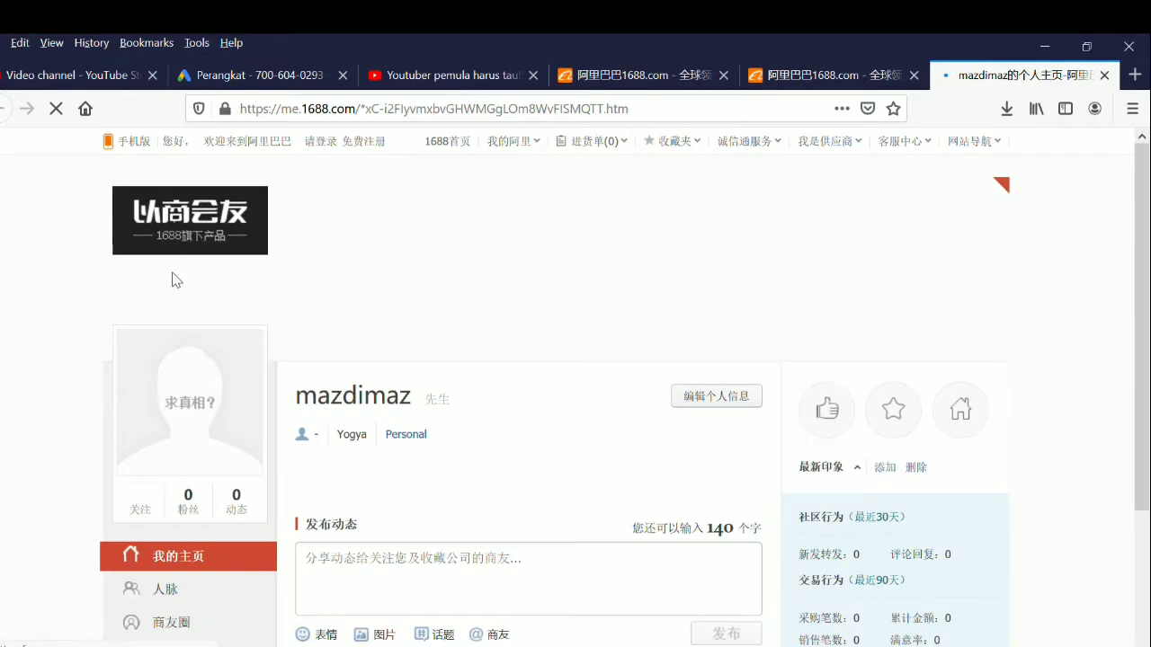
mouse_move(196, 405)
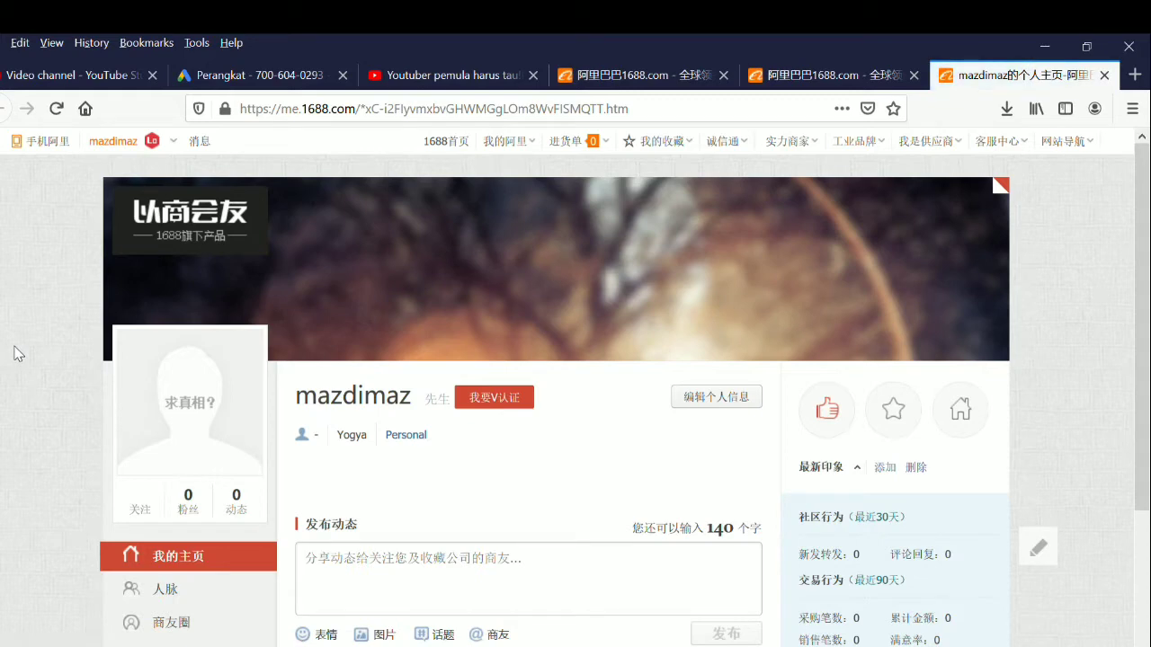
scroll(14, 353, down, 3)
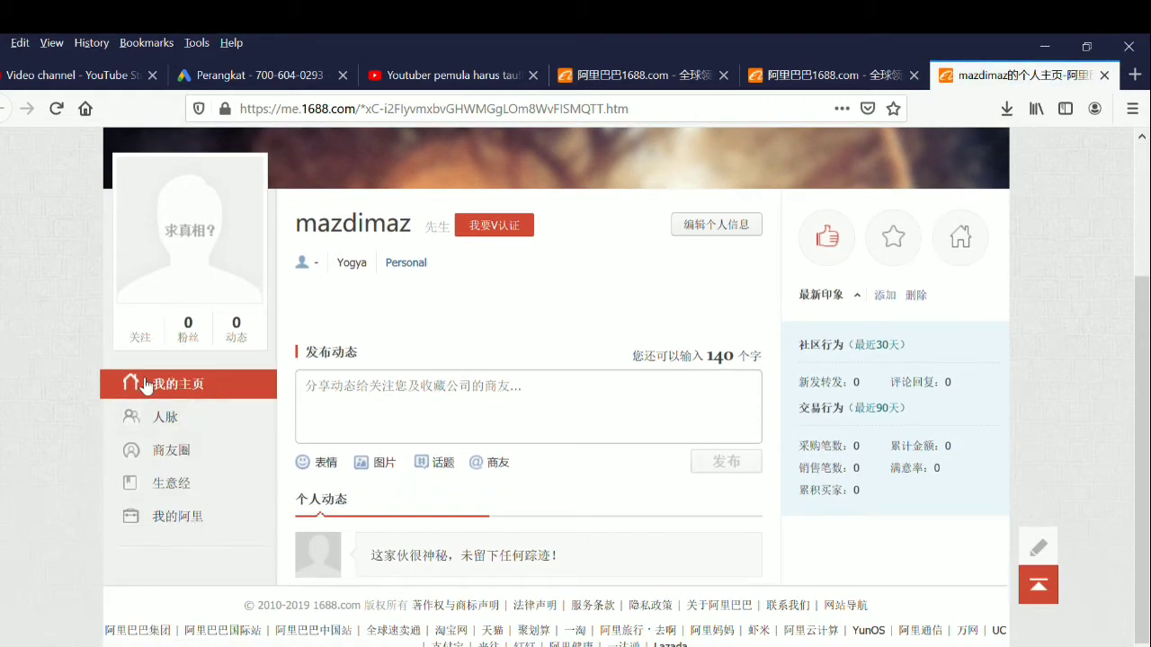
click(177, 421)
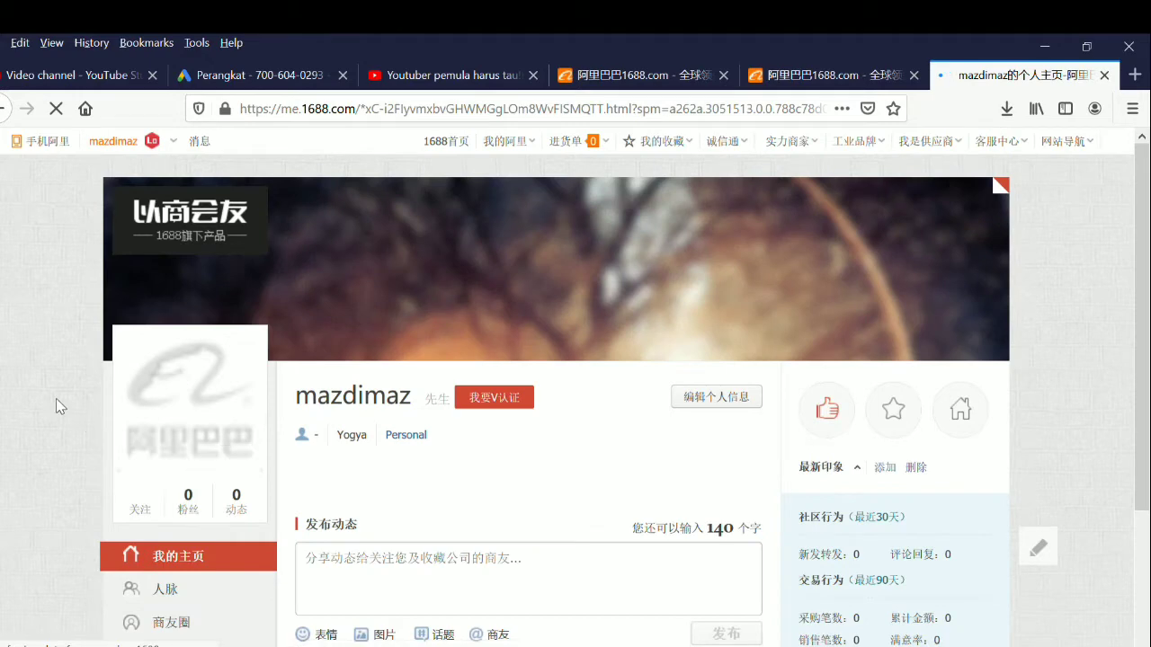
scroll(56, 398, down, 2)
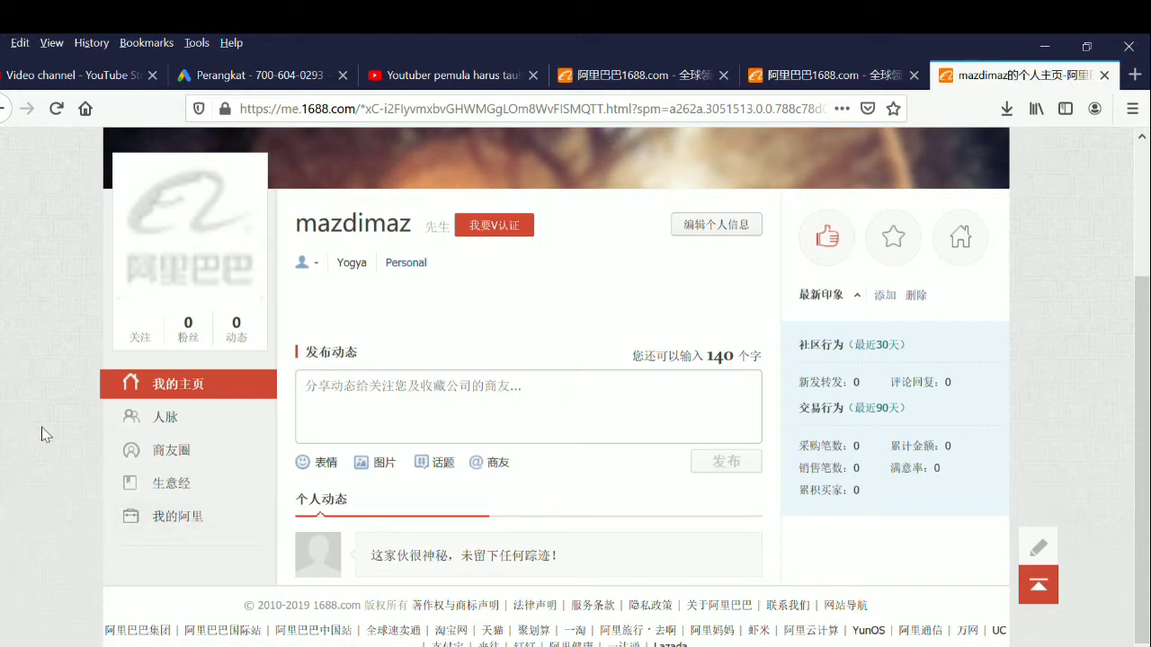
click(181, 492)
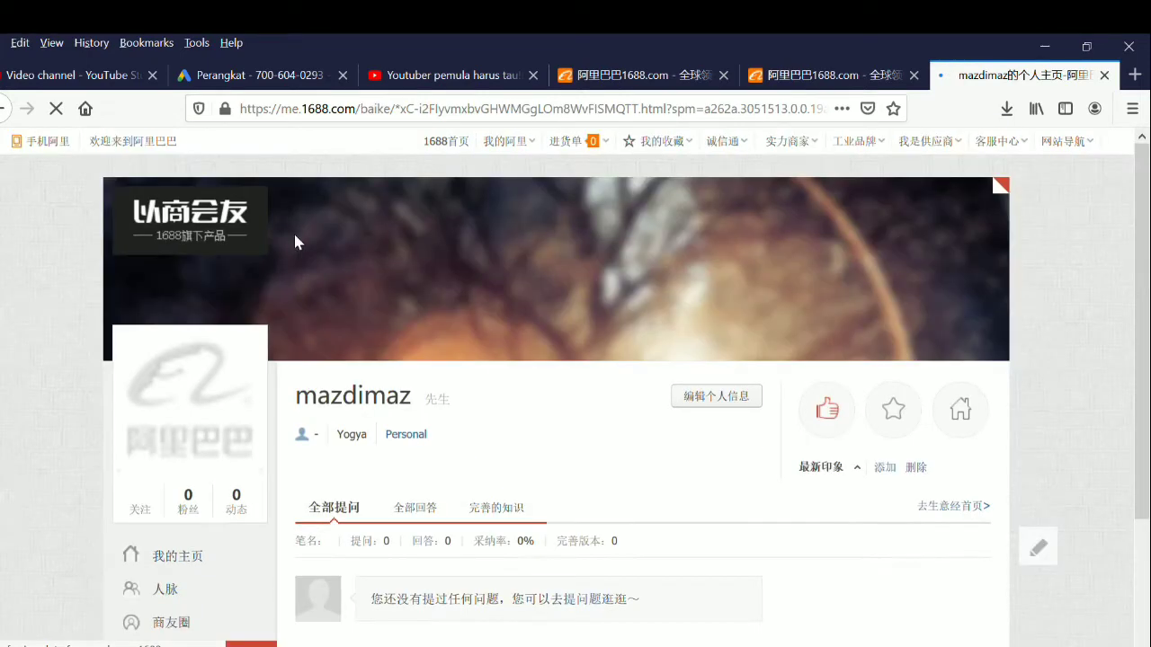
click(826, 85)
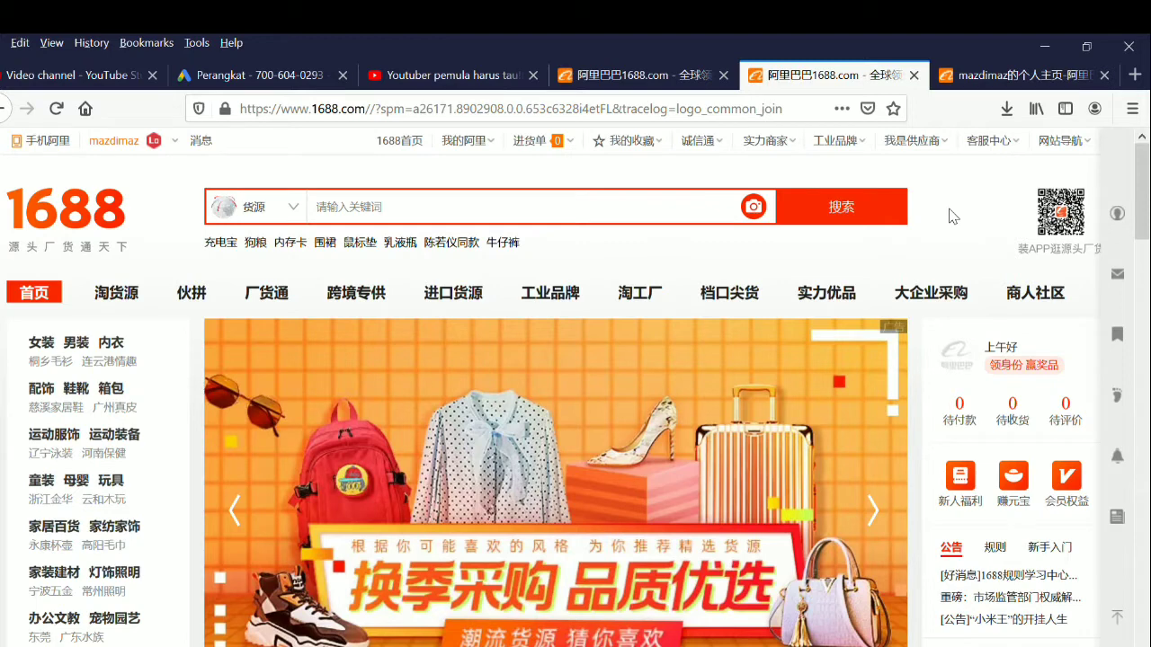
Step: Close the personal profile tab and sign out with 退出 from the account panel
mouse_move(551, 148)
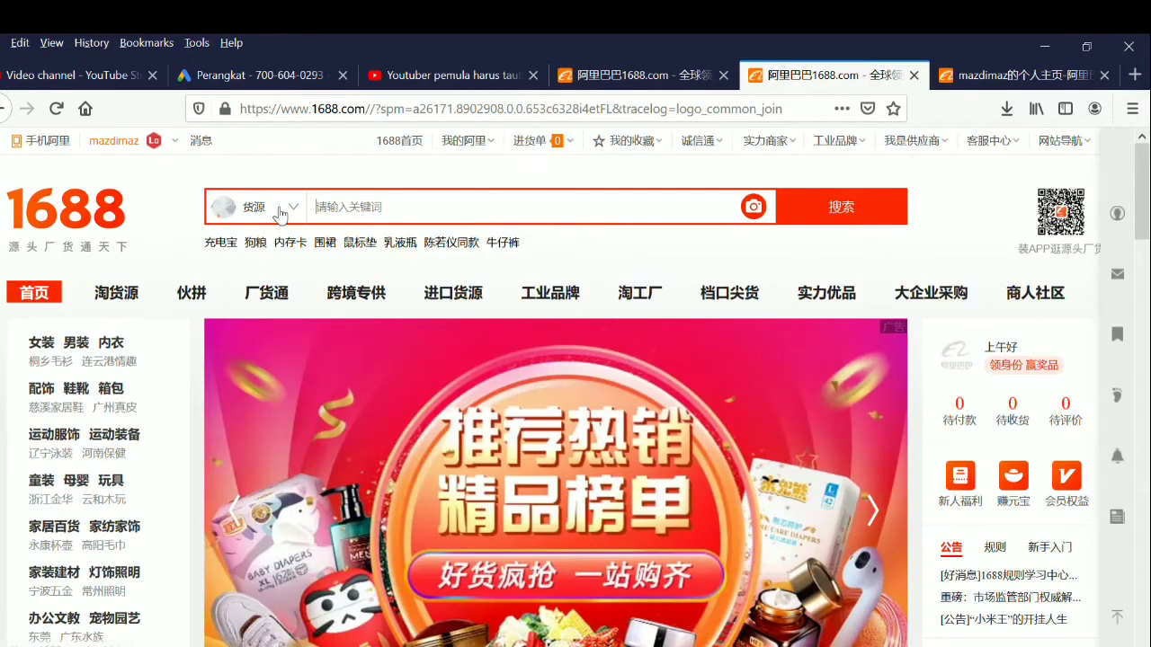
mouse_move(178, 150)
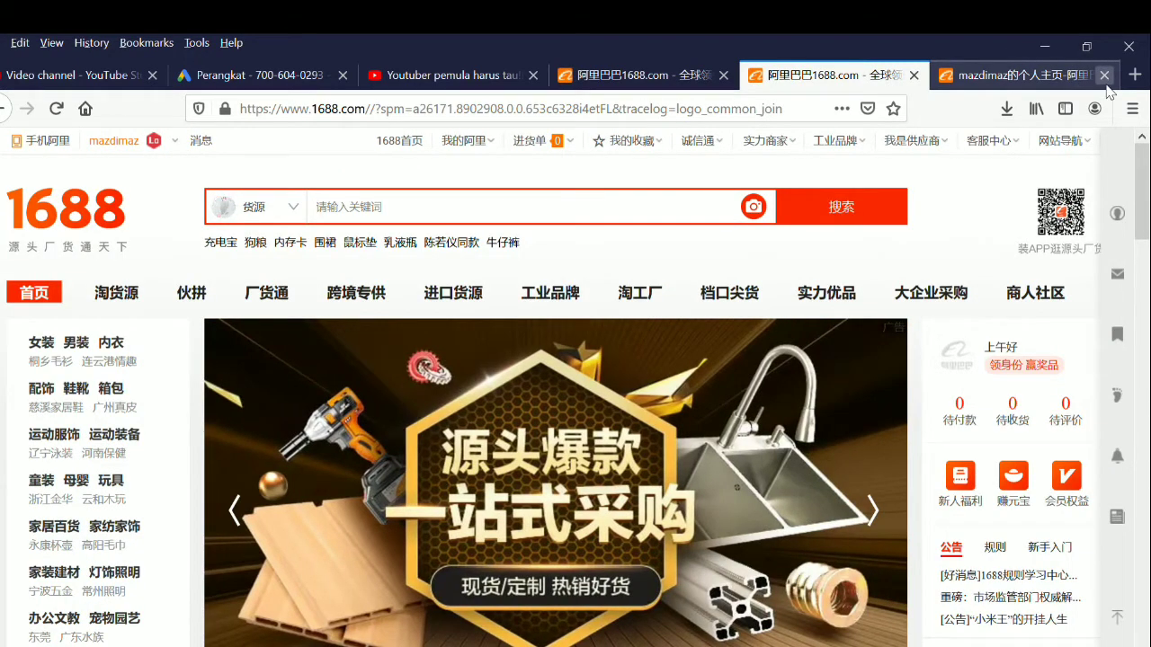
click(1104, 75)
mouse_move(172, 146)
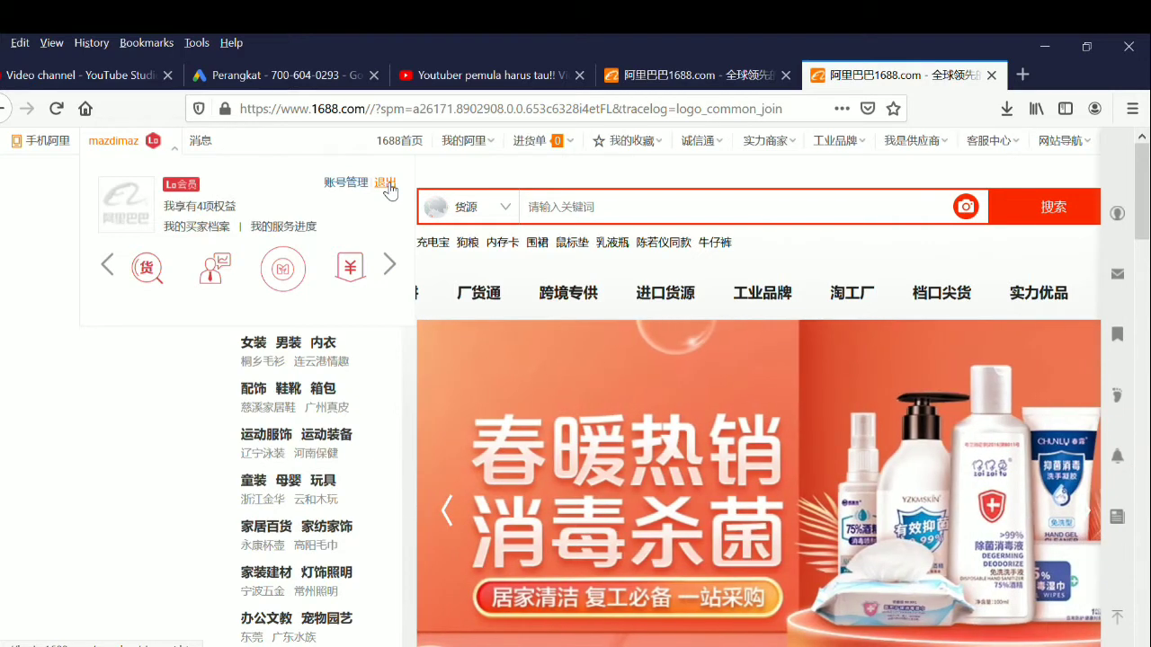
click(389, 186)
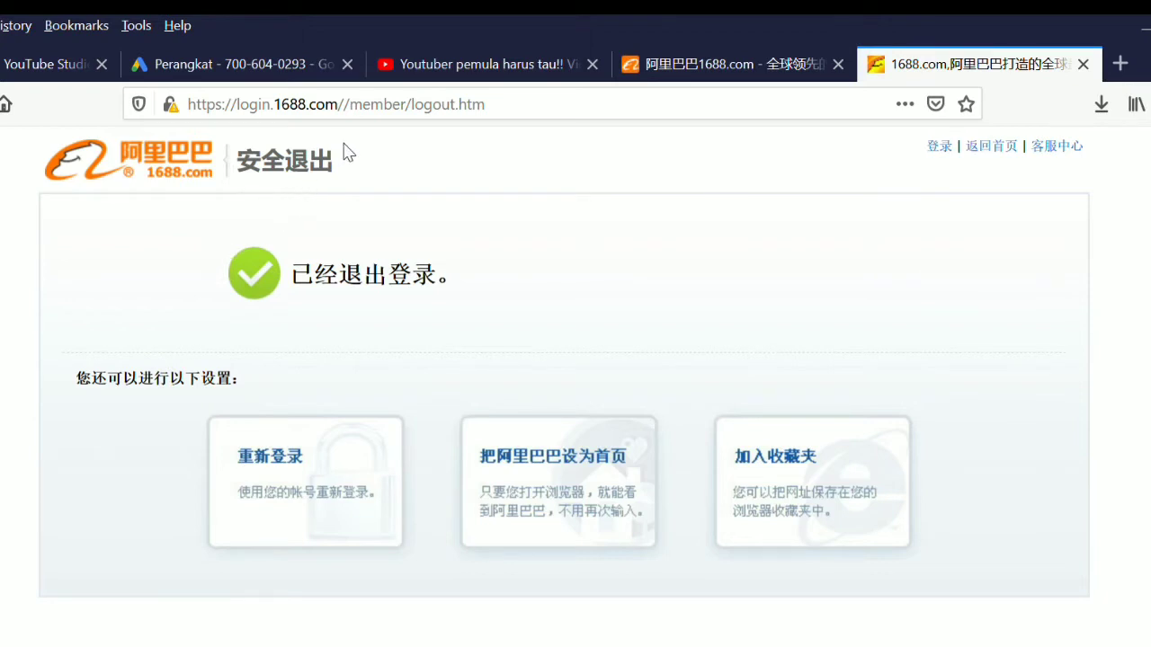
Step: Open the 短信登录 SMS sign-in form and enter the mobile number with country code +62
click(940, 146)
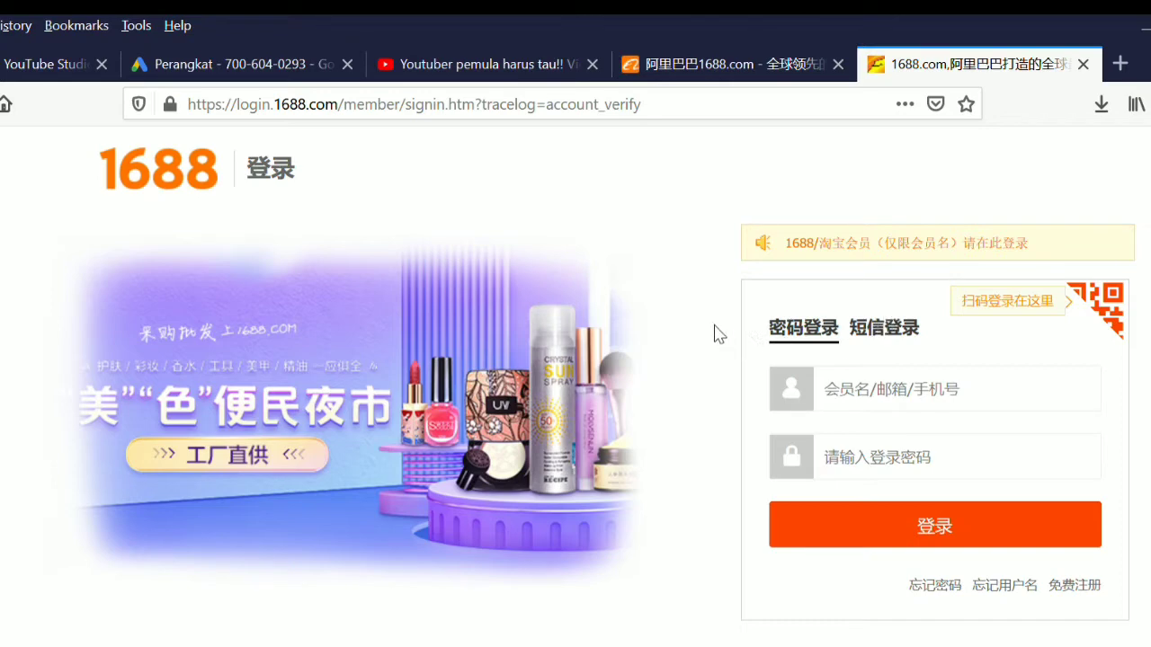
click(896, 335)
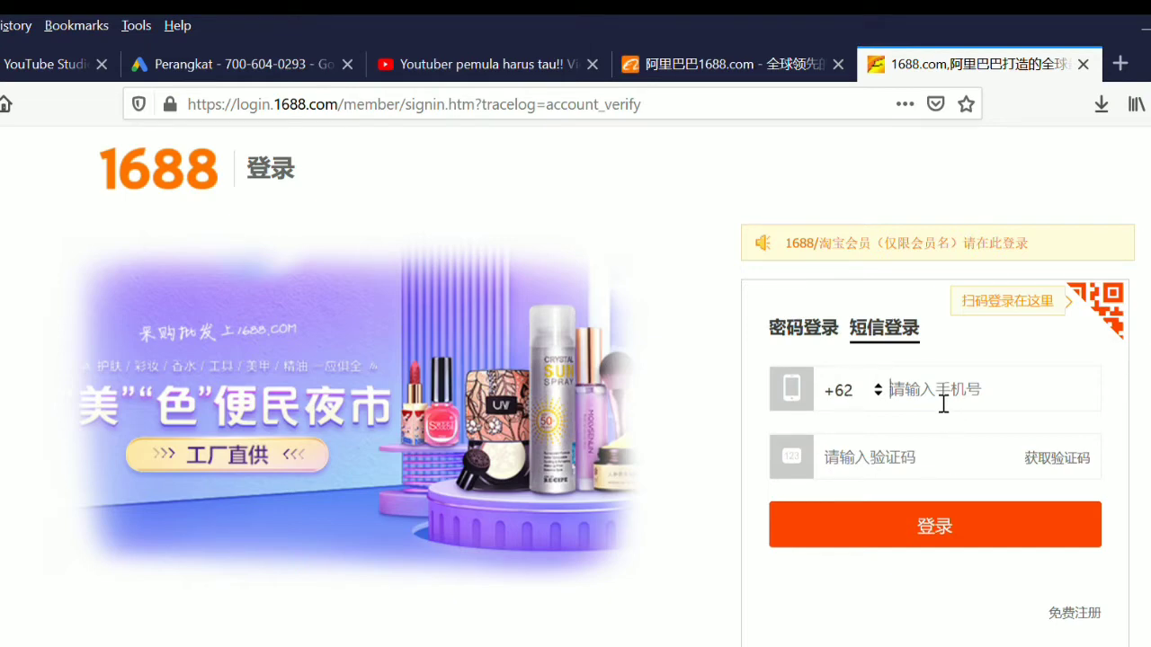
click(943, 402)
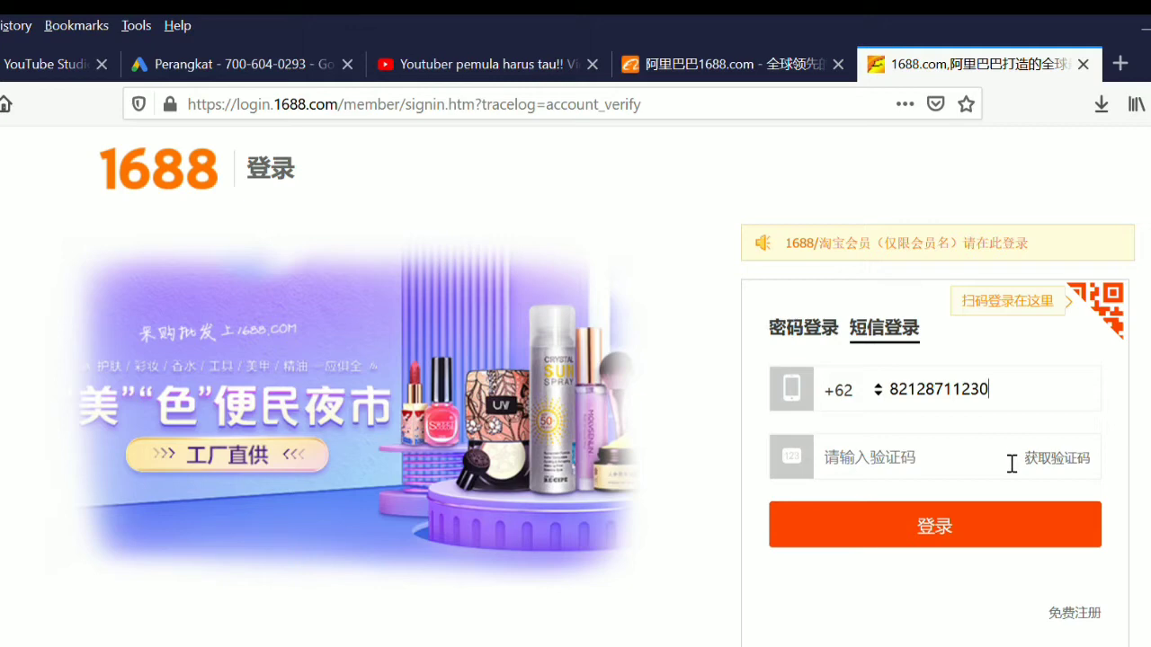
Step: Request an SMS code, enter the received verification code, and sign in
click(1076, 460)
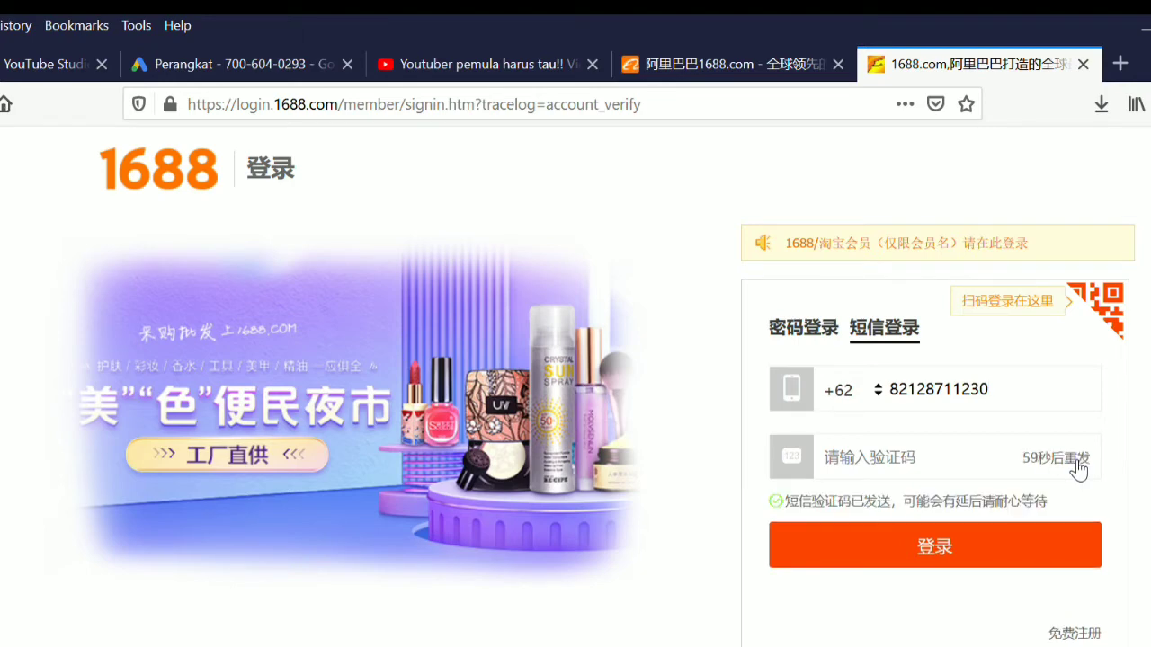
click(977, 461)
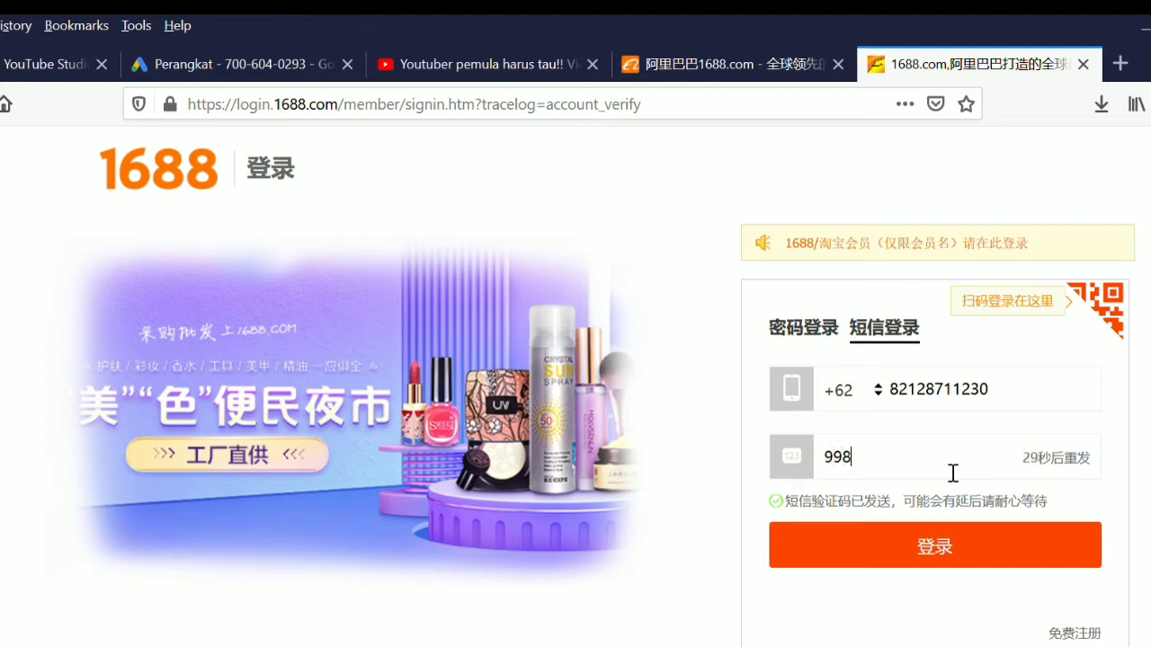
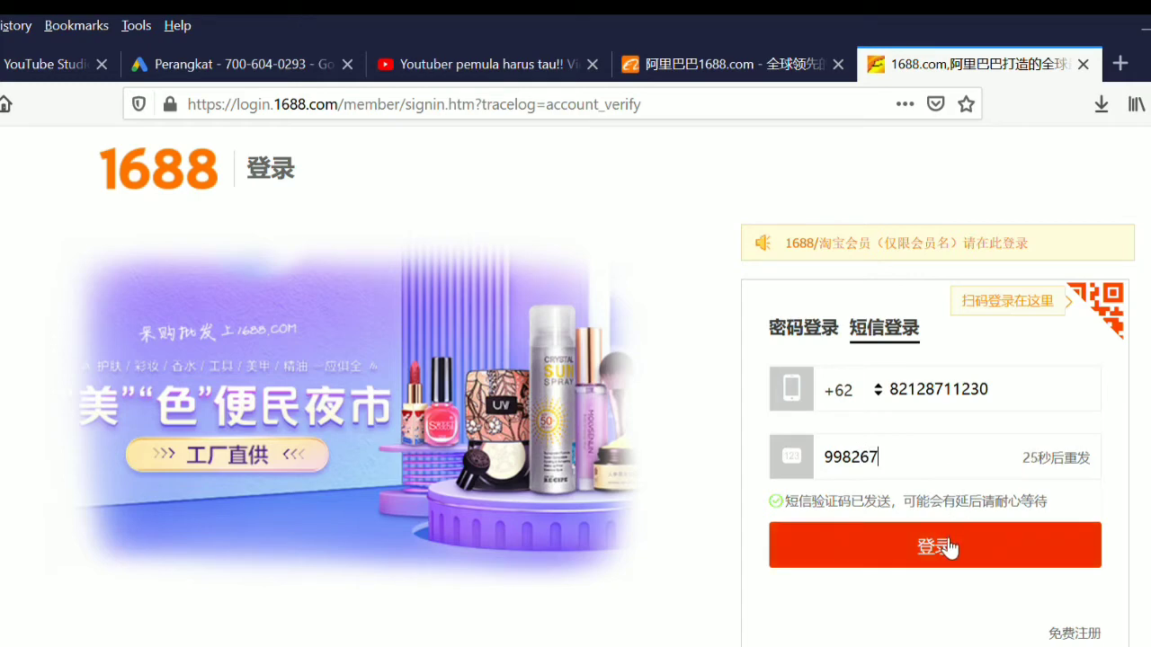
click(950, 549)
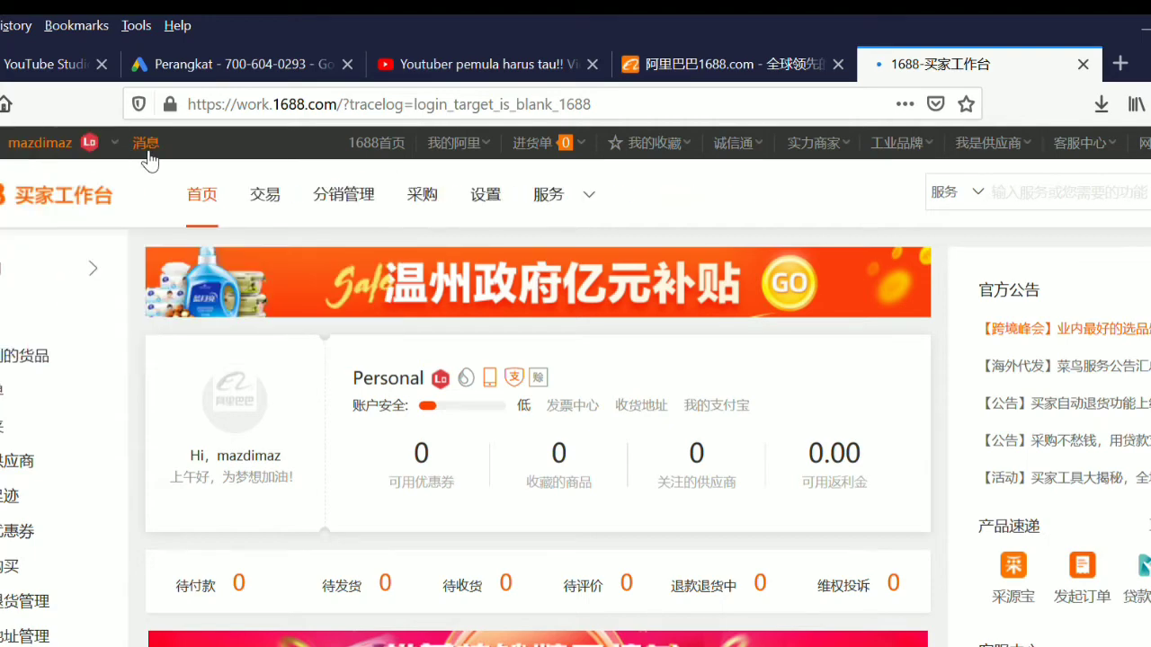
Step: Open the personal profile page in a new tab and go to its 编辑头像 avatar upload page
mouse_move(114, 153)
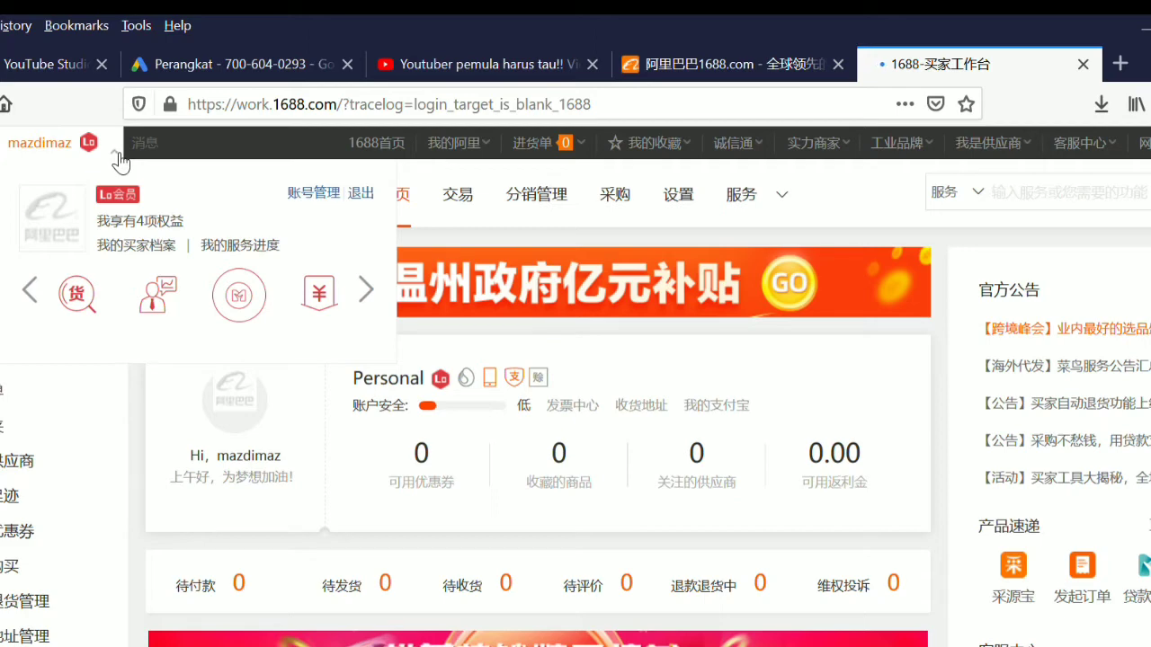
click(49, 216)
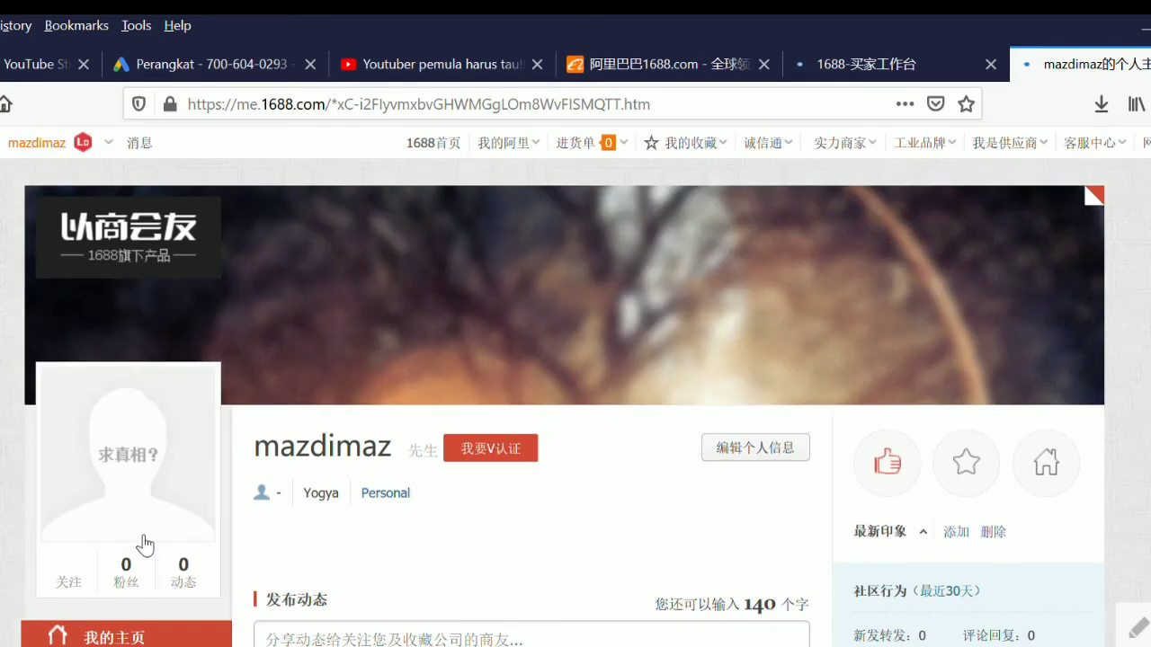
mouse_move(154, 527)
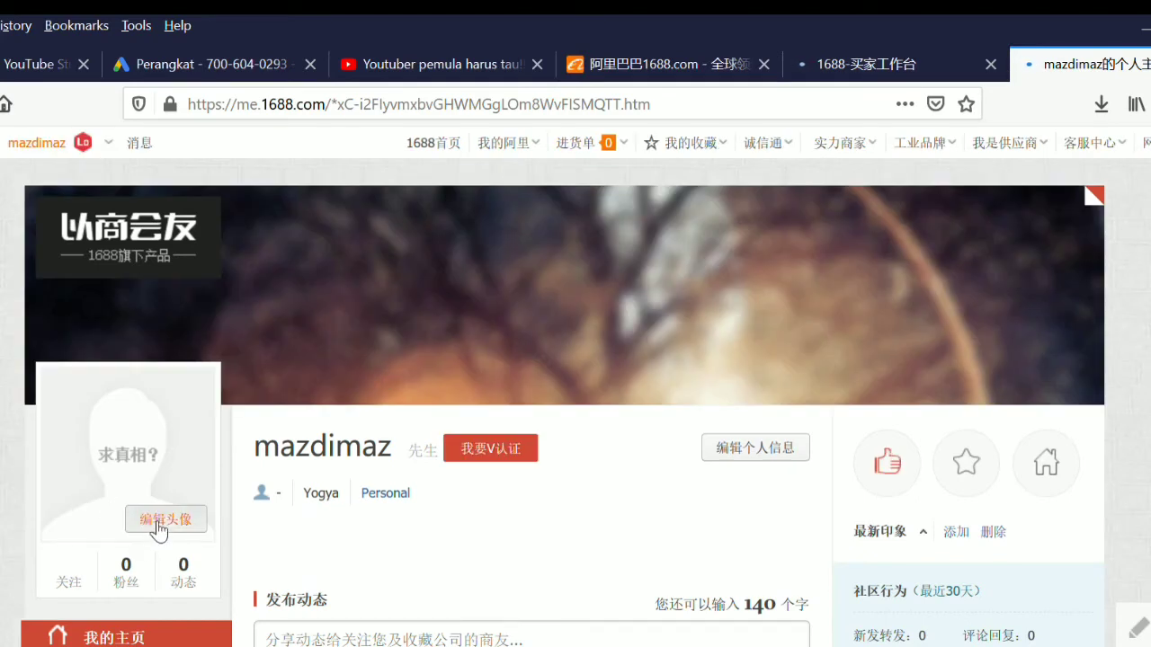
click(159, 528)
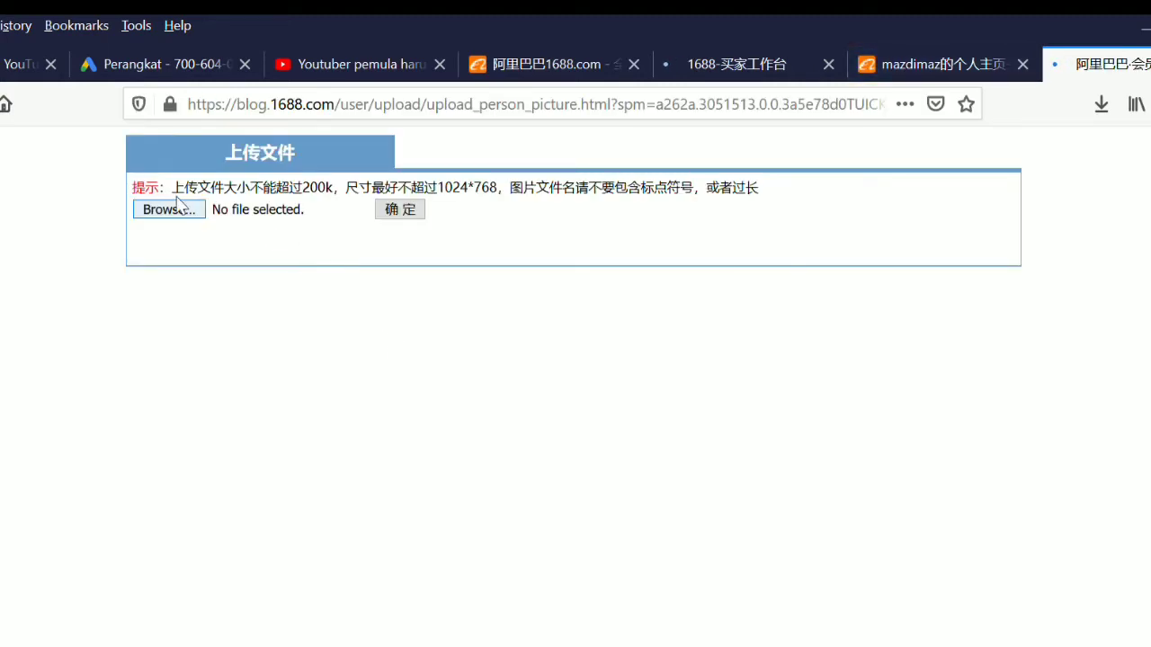
Step: Try uploading foto gede dewe.jpg as the avatar, which is rejected for exceeding 200k
click(169, 210)
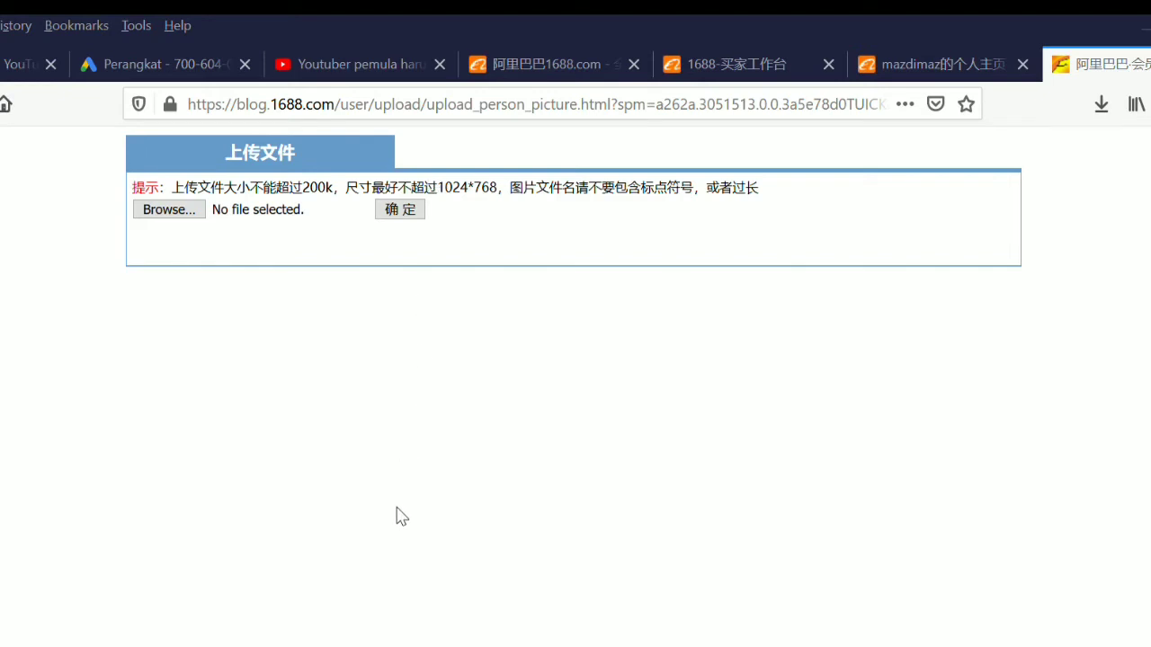
key(Return)
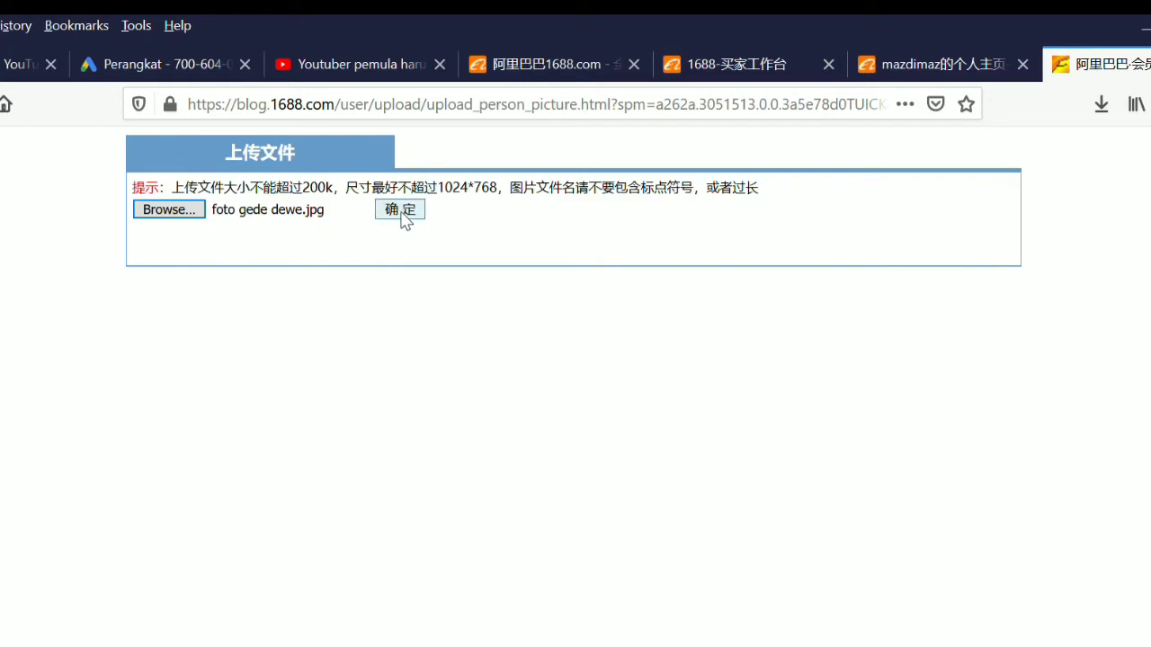
click(401, 213)
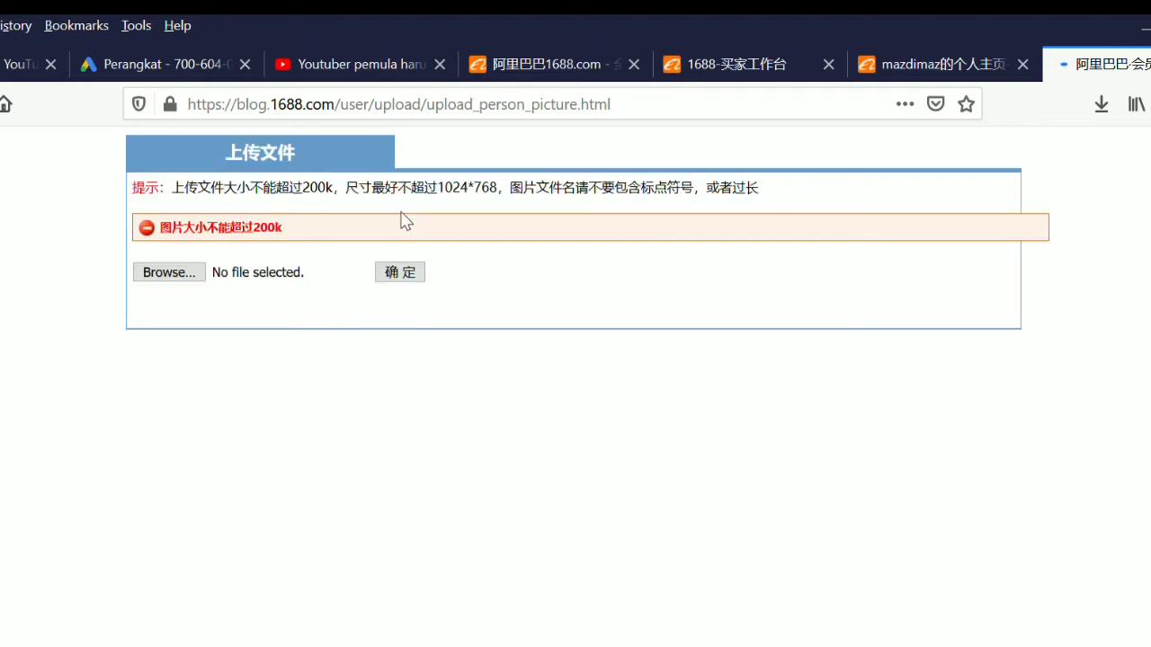
Step: Upload the smaller foto kecil.jpg as the avatar instead
click(189, 277)
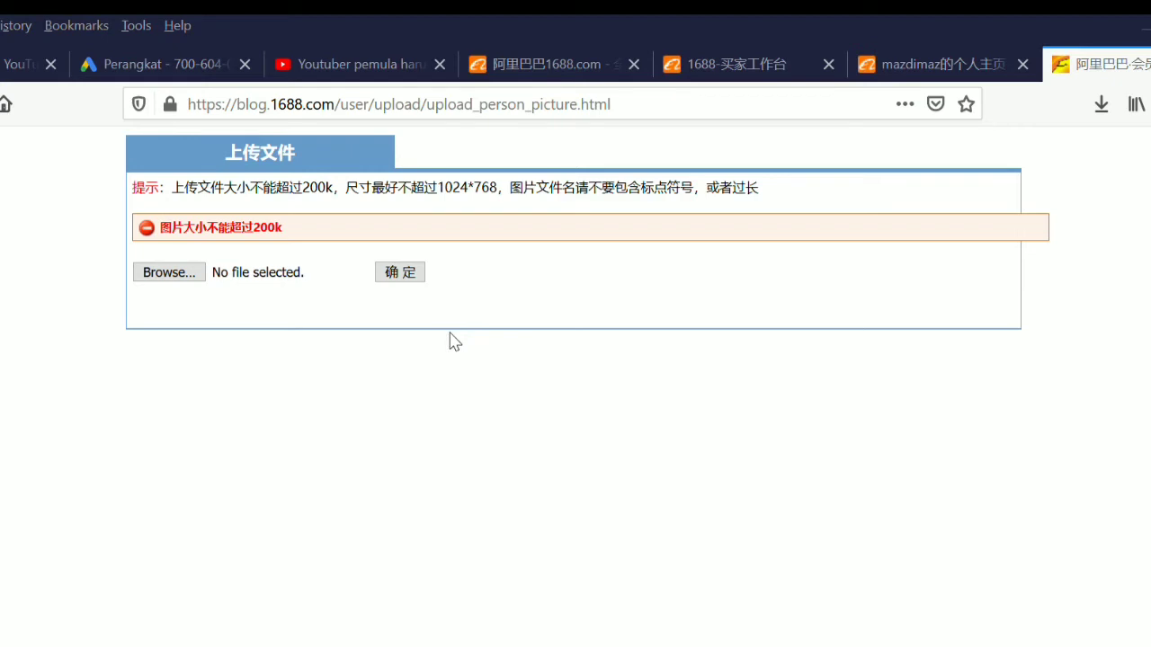
key(Return)
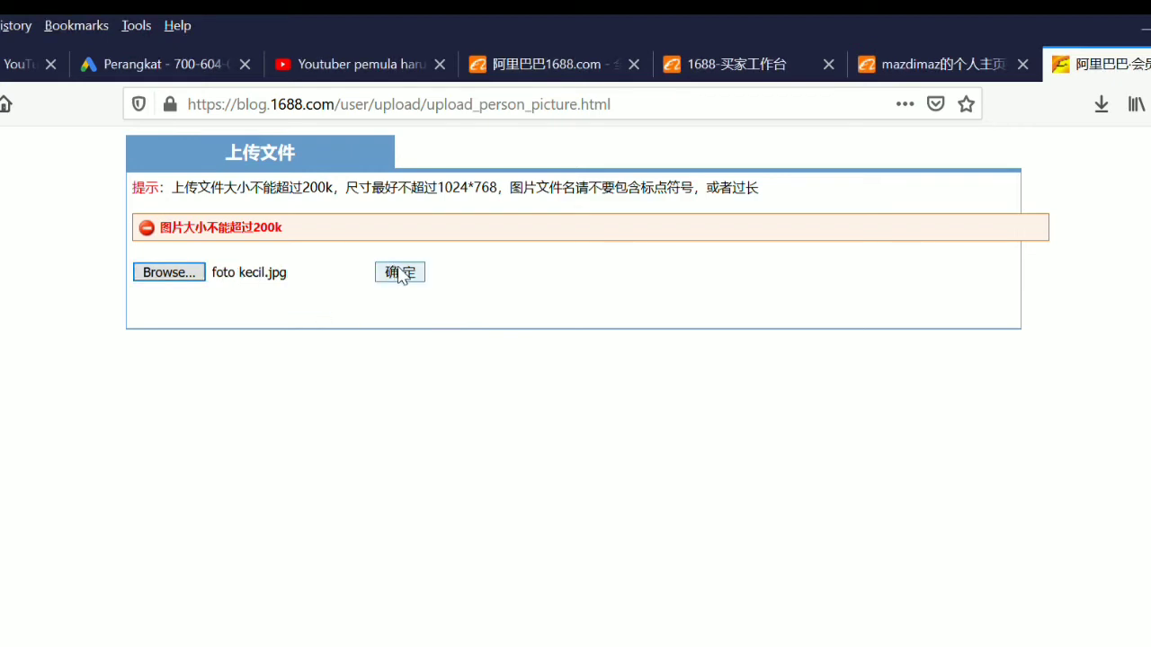
click(401, 275)
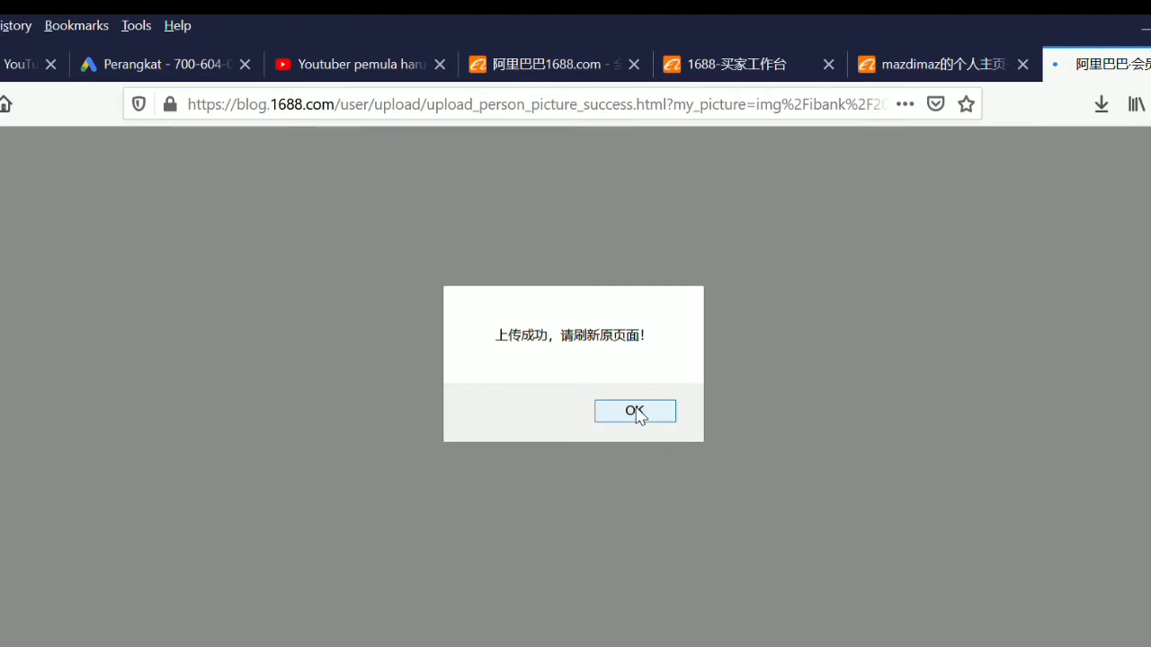
Step: Dismiss the 上传成功 alert, check the new avatar, and return to the 1688-买家工作台 tab
click(635, 412)
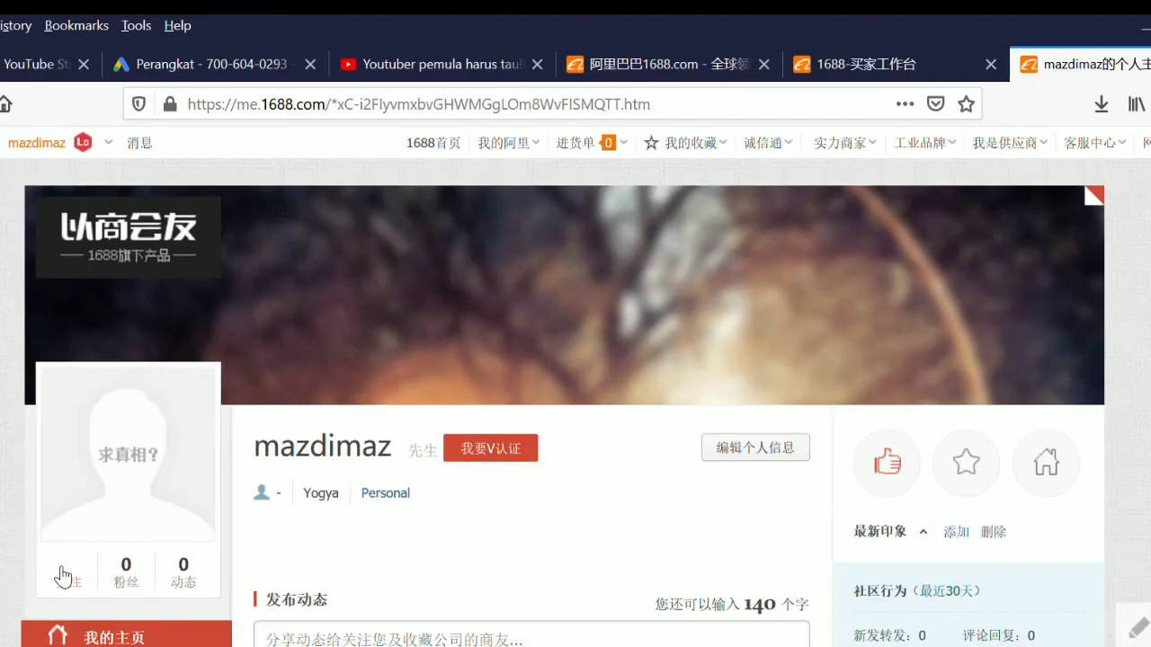
mouse_move(167, 459)
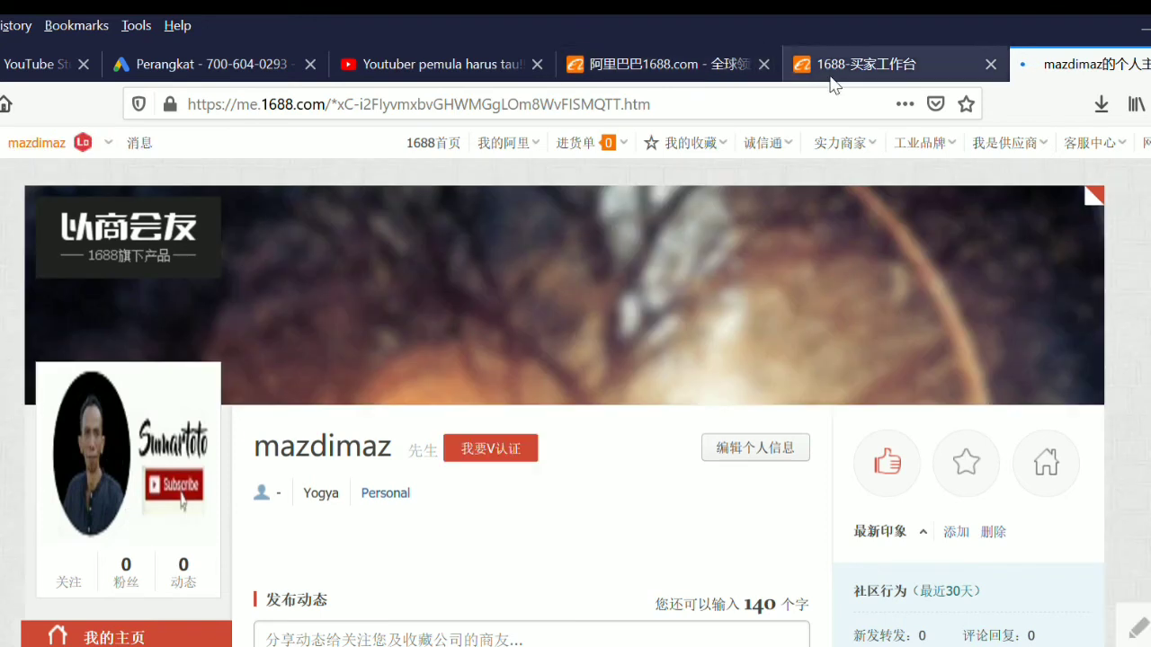
click(861, 68)
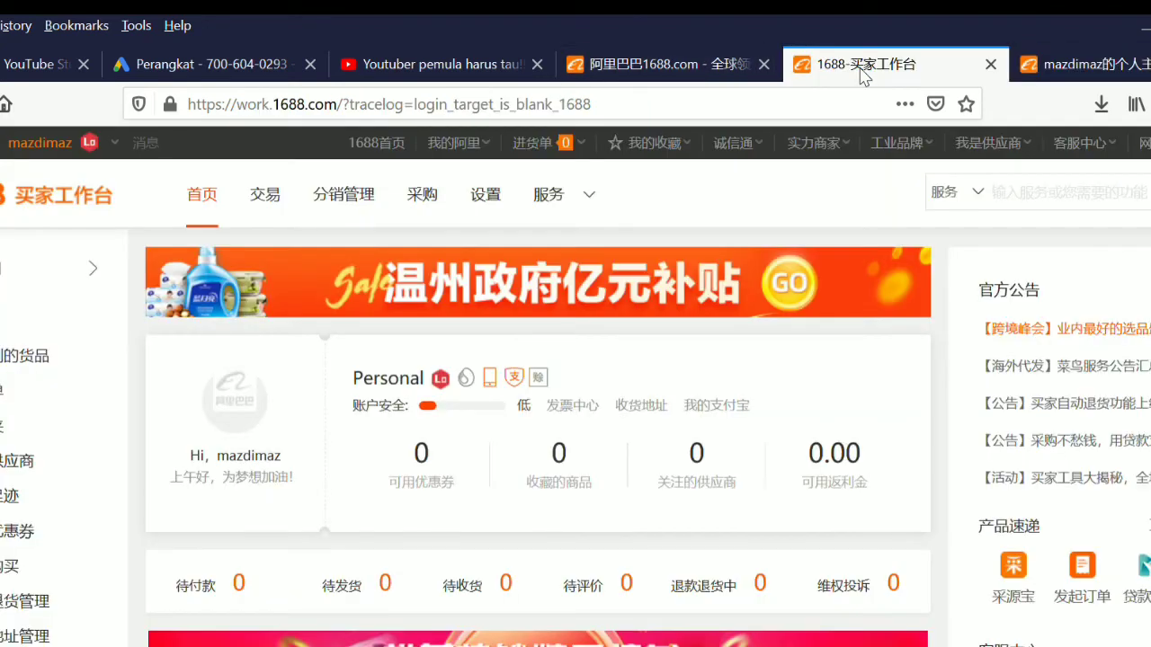